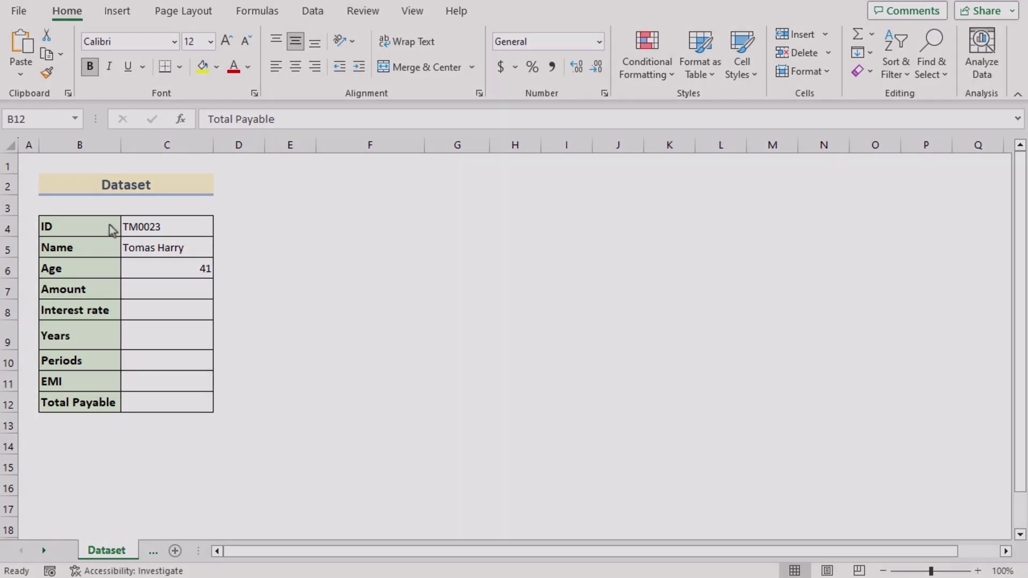
# Step: Review the loan table labels in B4 to B12: ID, Name, Age, Amount, Interest rate, Years, Periods, EMI, Total Payable
pyautogui.click(107, 227)
pyautogui.click(105, 243)
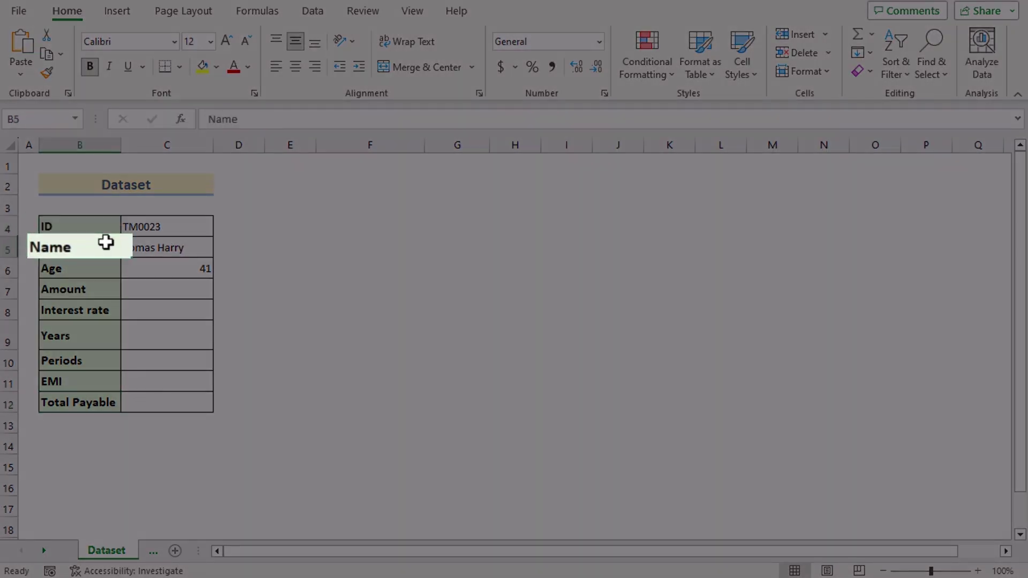
pyautogui.click(99, 268)
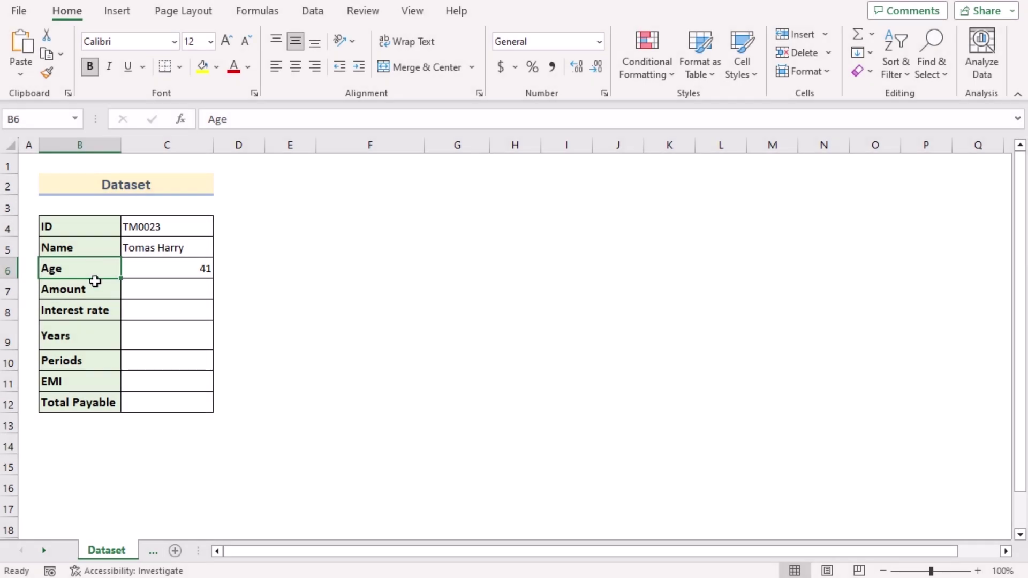
pyautogui.click(99, 292)
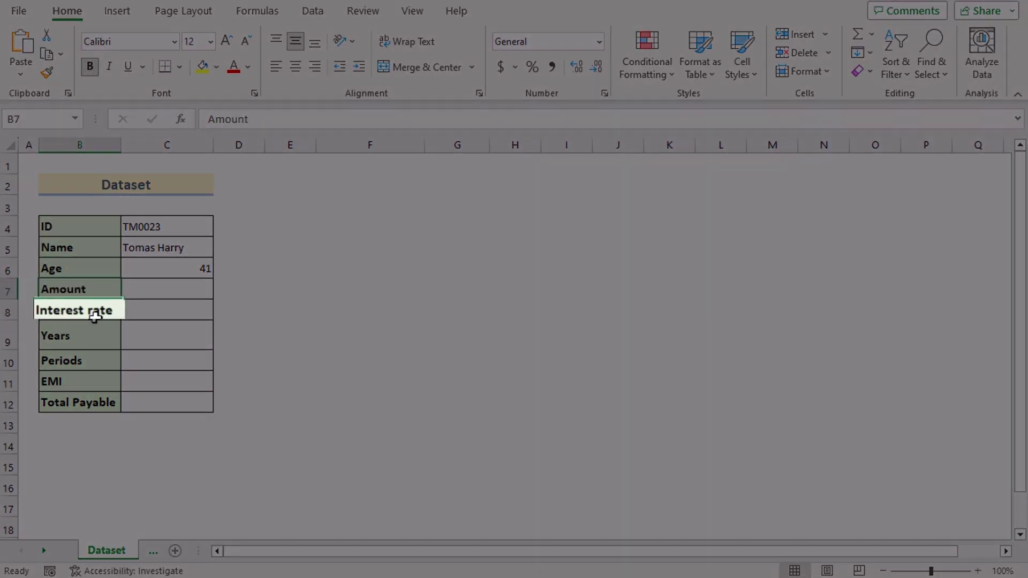
pyautogui.click(95, 313)
pyautogui.click(97, 339)
pyautogui.click(97, 363)
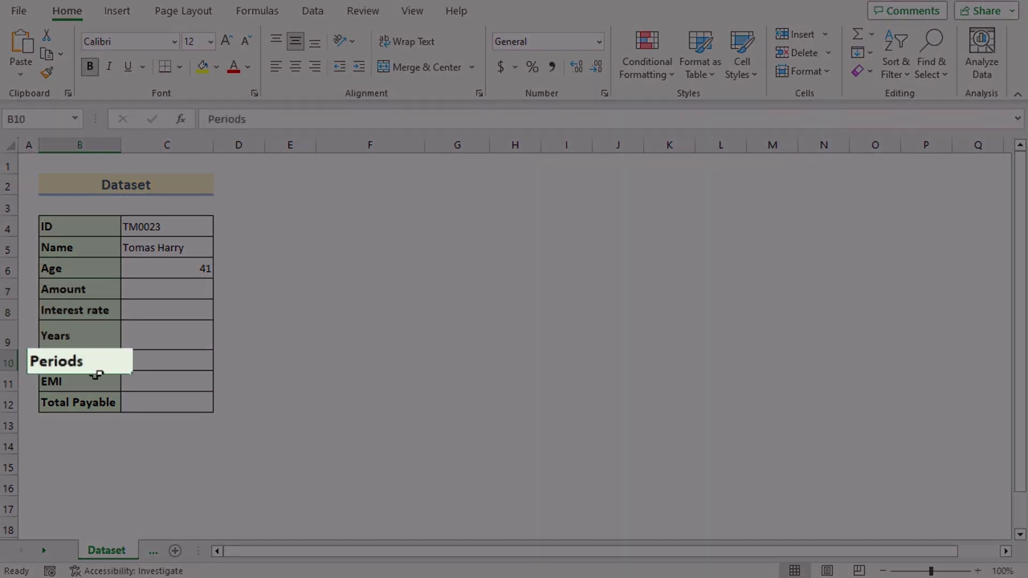
pyautogui.click(98, 381)
pyautogui.click(106, 405)
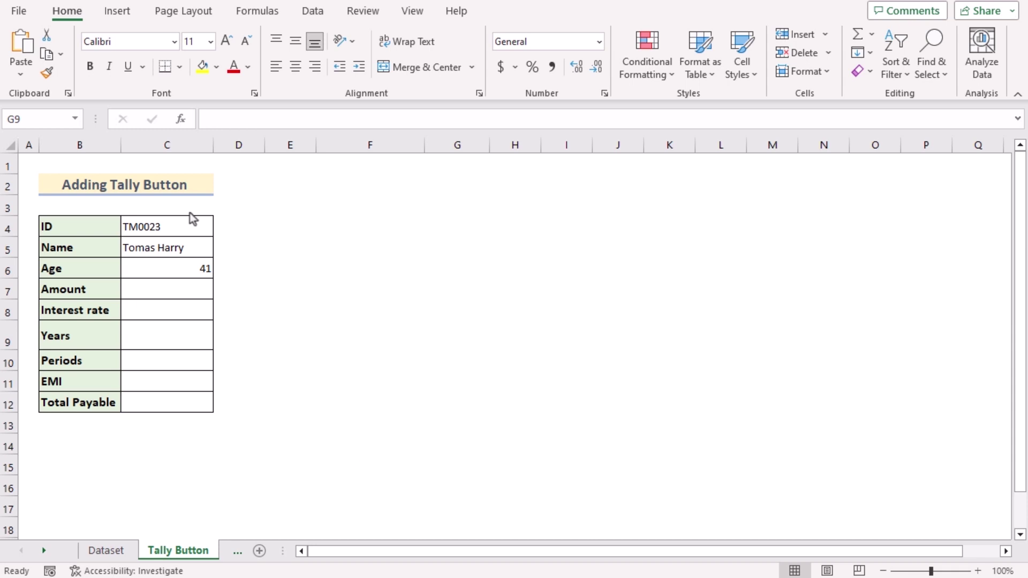
# Step: Tick Developer under File > Options > Customize Ribbon and show the Developer tab's commands
pyautogui.click(19, 11)
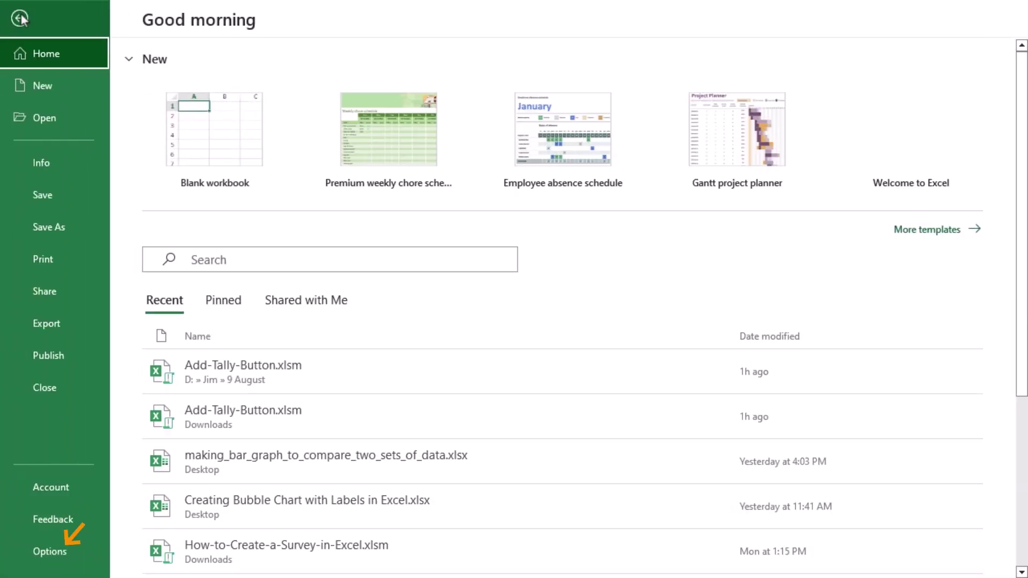
pyautogui.click(49, 550)
pyautogui.moveTo(361, 16); pyautogui.dragTo(426, 19)
pyautogui.click(296, 222)
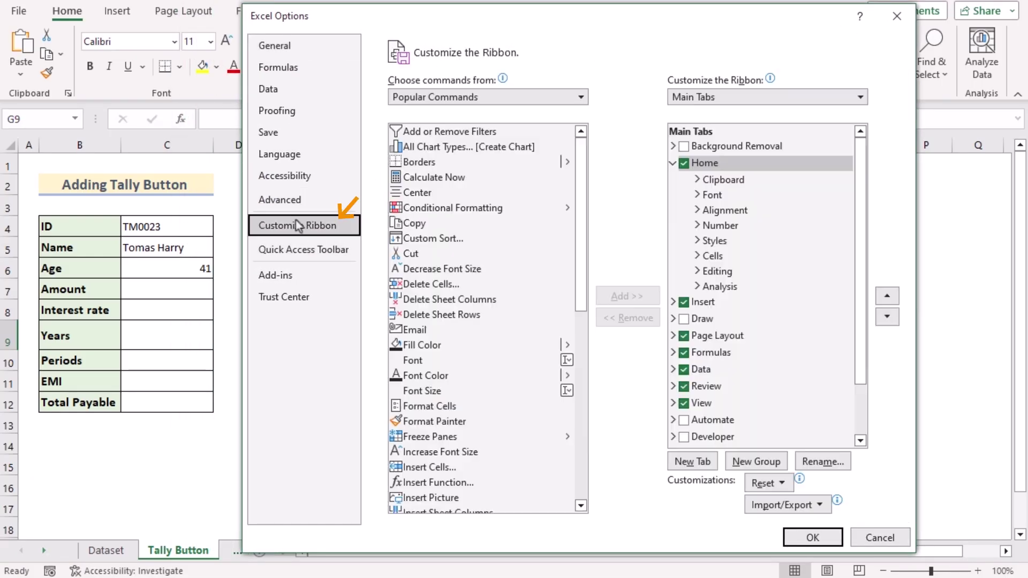
pyautogui.moveTo(763, 81)
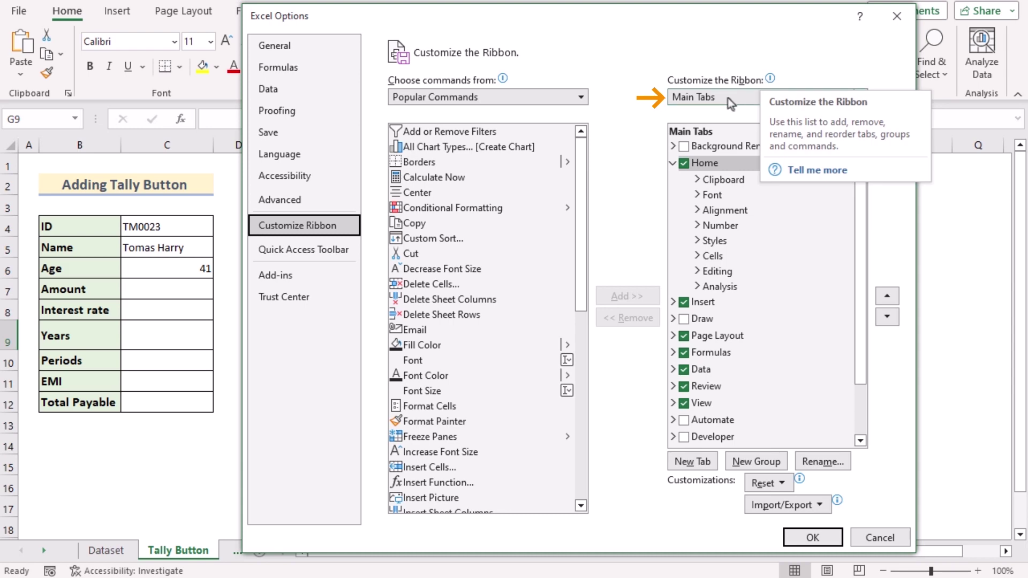
pyautogui.click(684, 437)
pyautogui.click(818, 541)
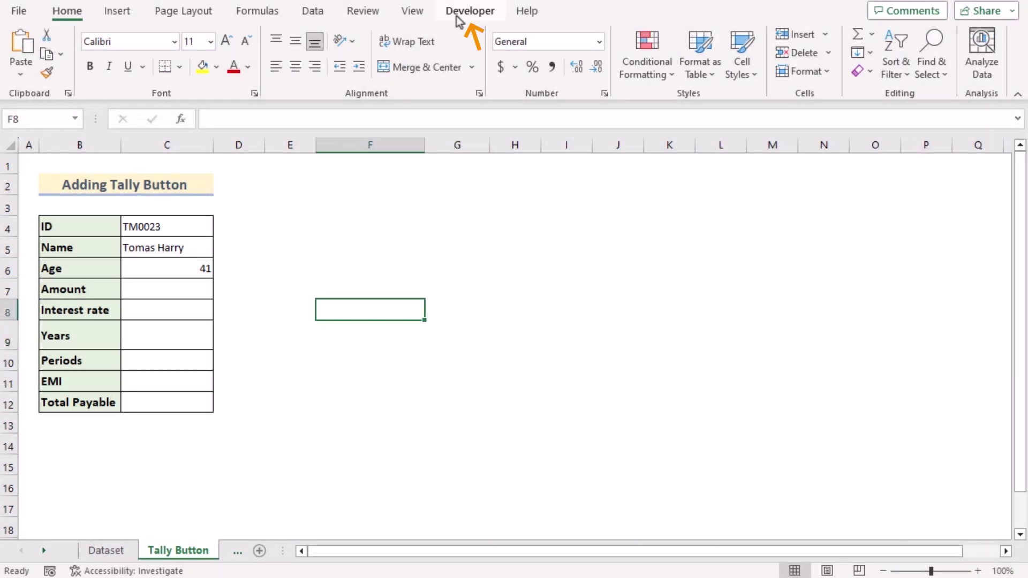
pyautogui.click(458, 11)
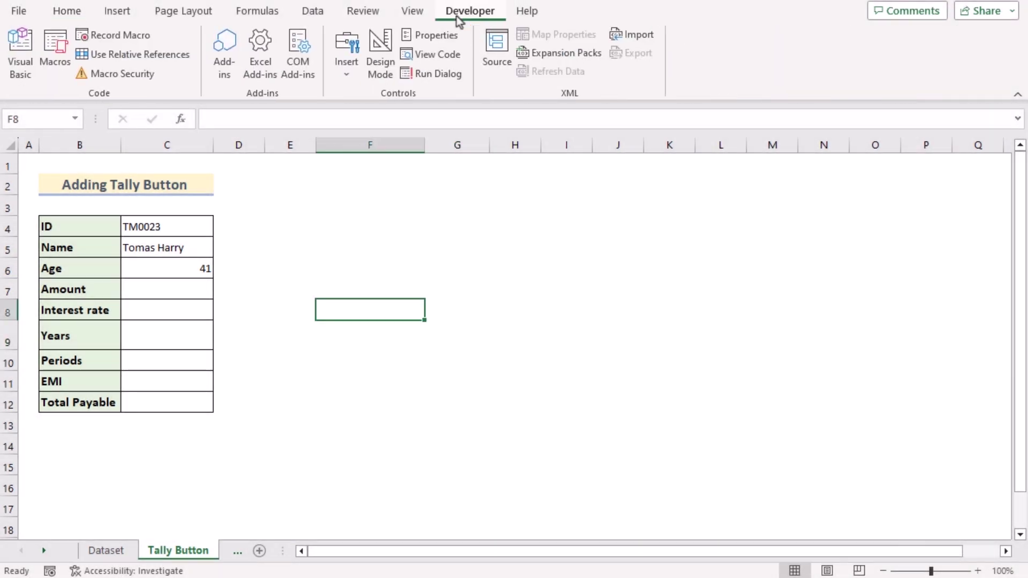
# Step: Draw a Form Control spin button beside the Amount cell C7
pyautogui.click(347, 71)
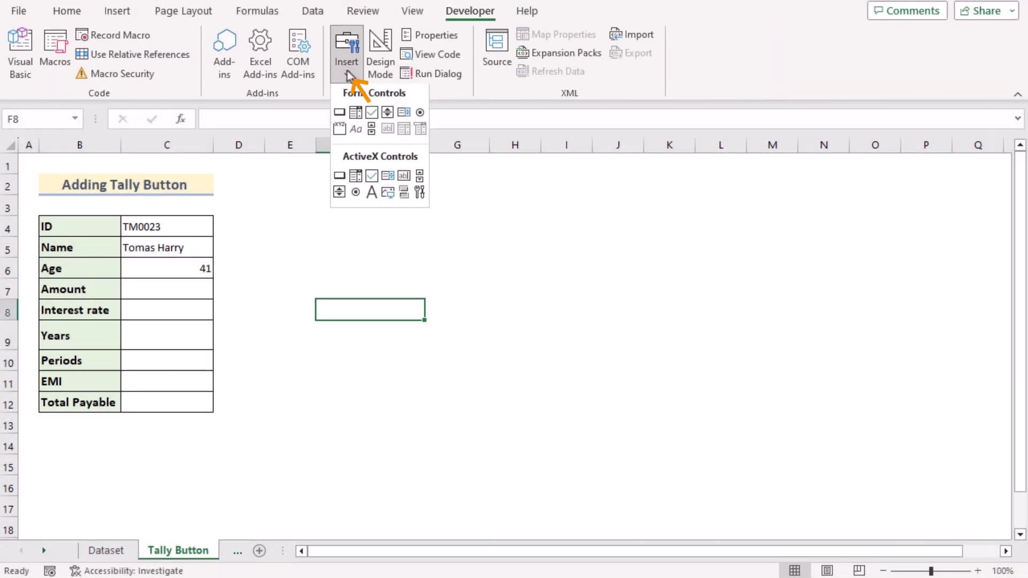
pyautogui.click(387, 115)
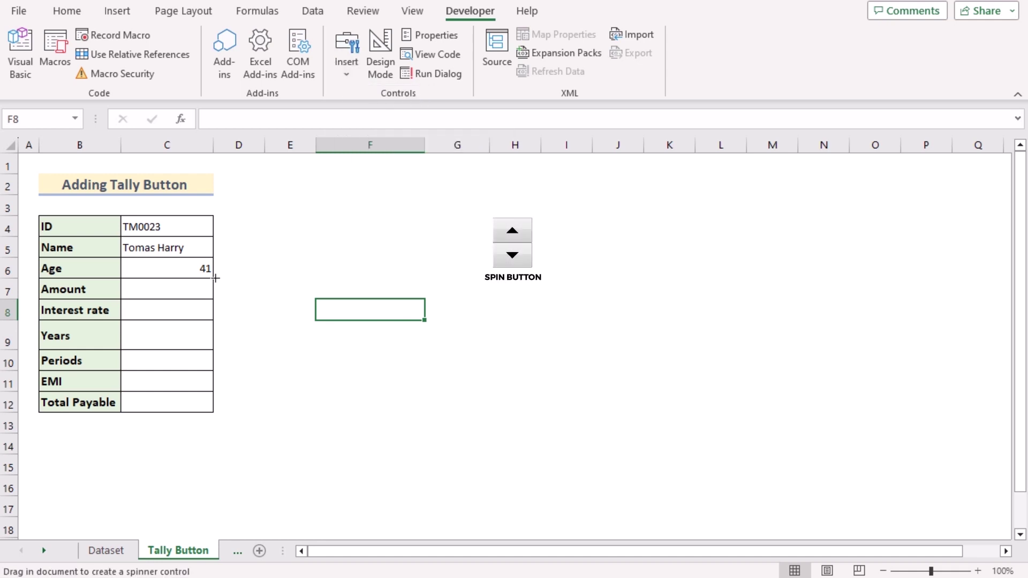
pyautogui.moveTo(215, 278); pyautogui.dragTo(231, 298)
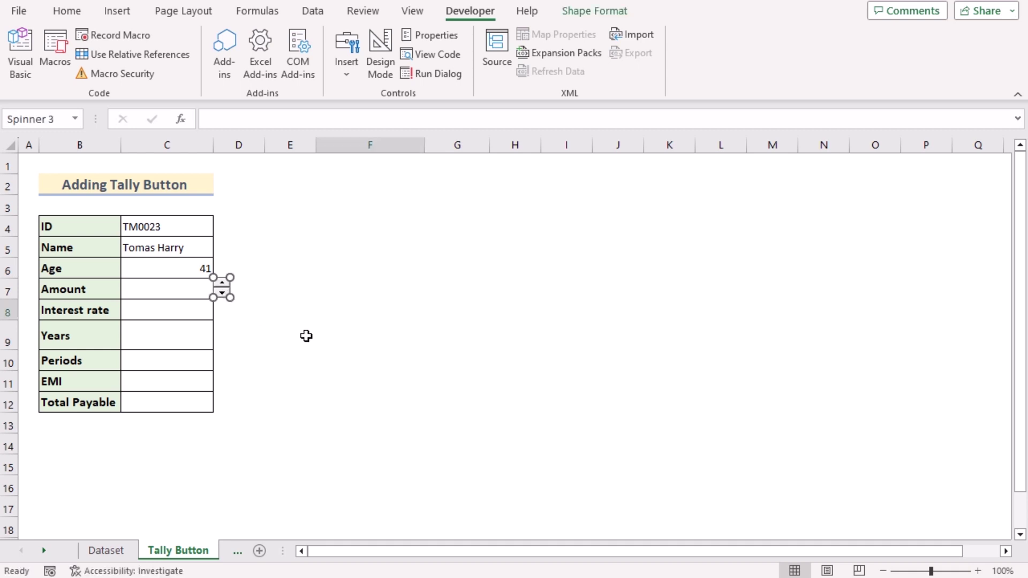
# Step: Set the spin button to range 1000–30000 in steps of 1000, linked to $C$7
pyautogui.rightClick(221, 288)
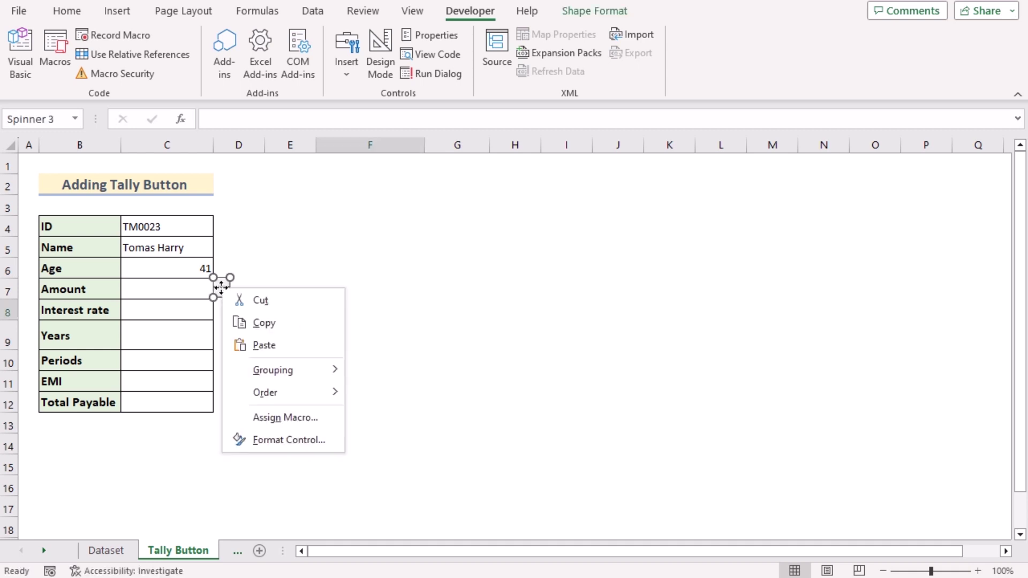
pyautogui.click(284, 442)
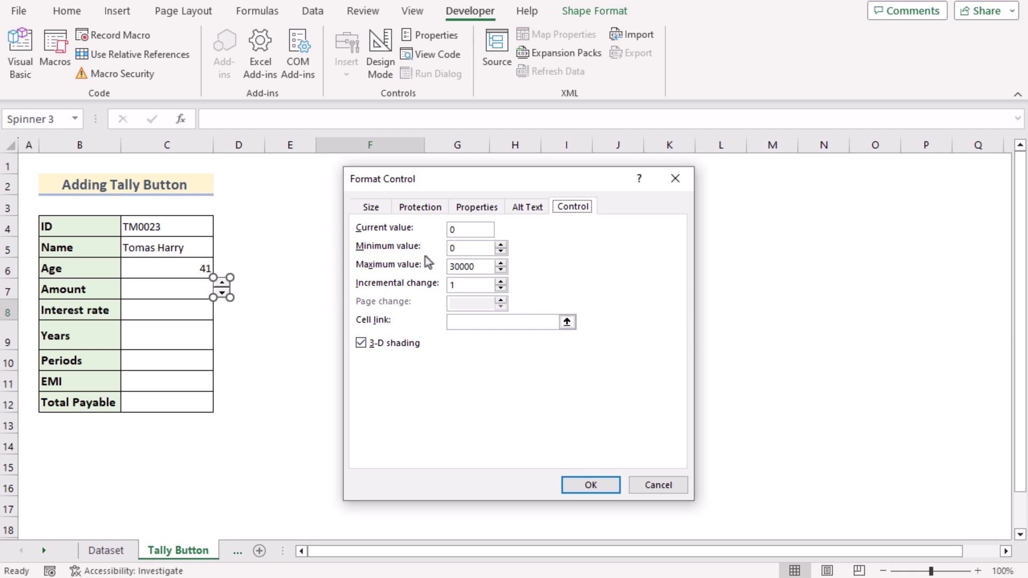
pyautogui.click(463, 229)
pyautogui.click(469, 248)
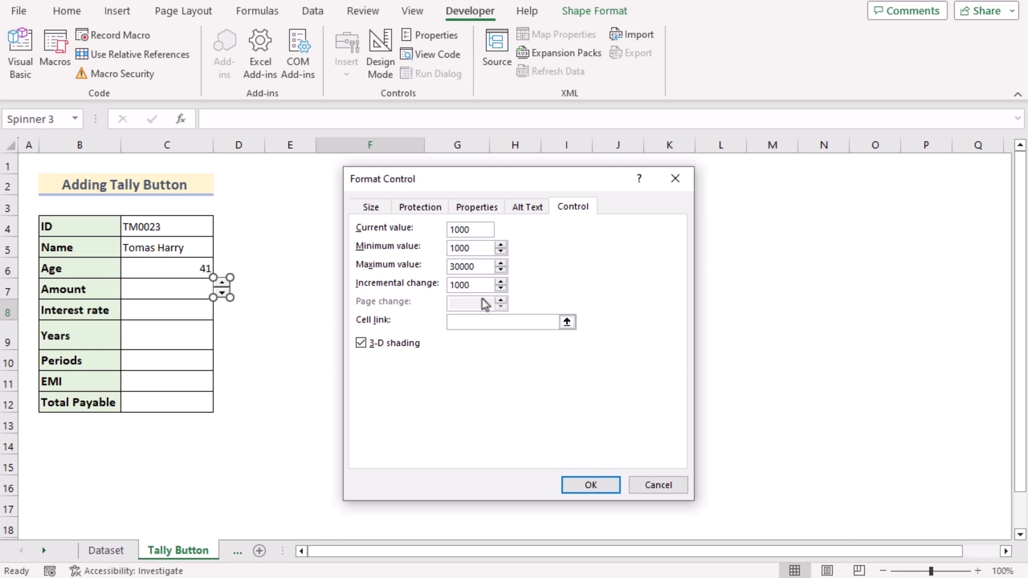
pyautogui.click(476, 322)
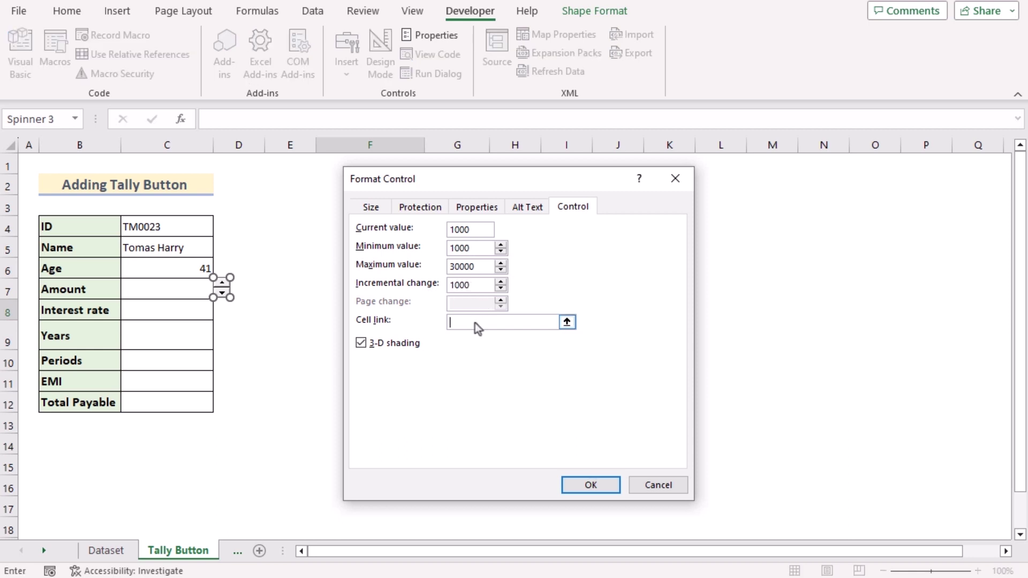
pyautogui.click(171, 292)
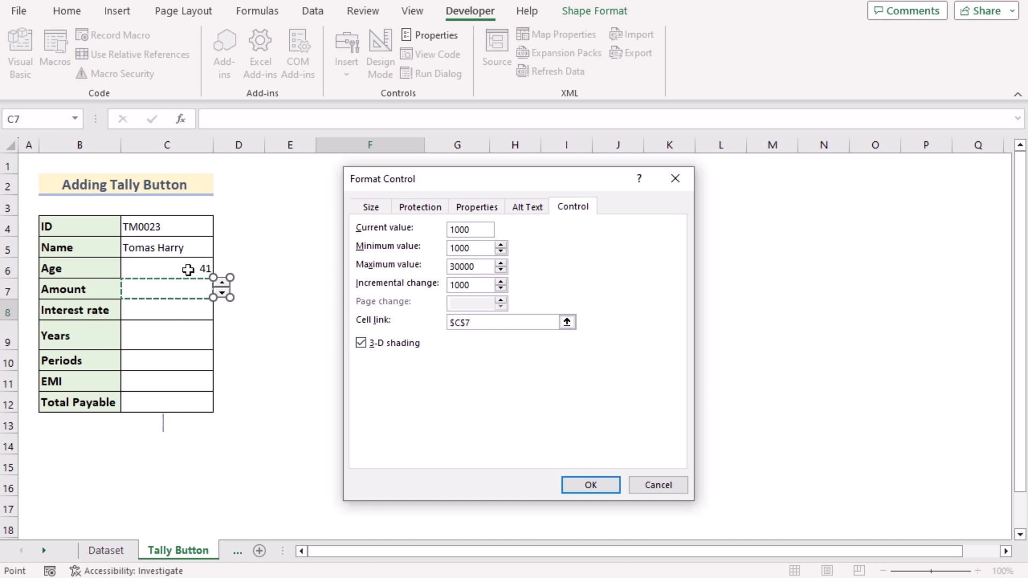
pyautogui.click(613, 486)
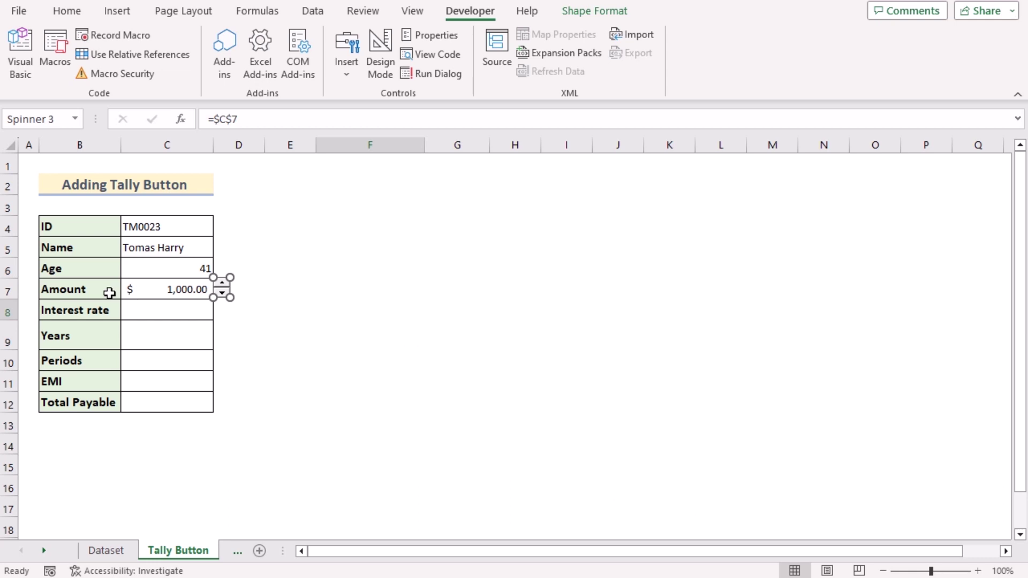
# Step: Deselect the spinner and step Amount up twice and down twice, leaving C7 at $15,000.00
pyautogui.press('Escape')
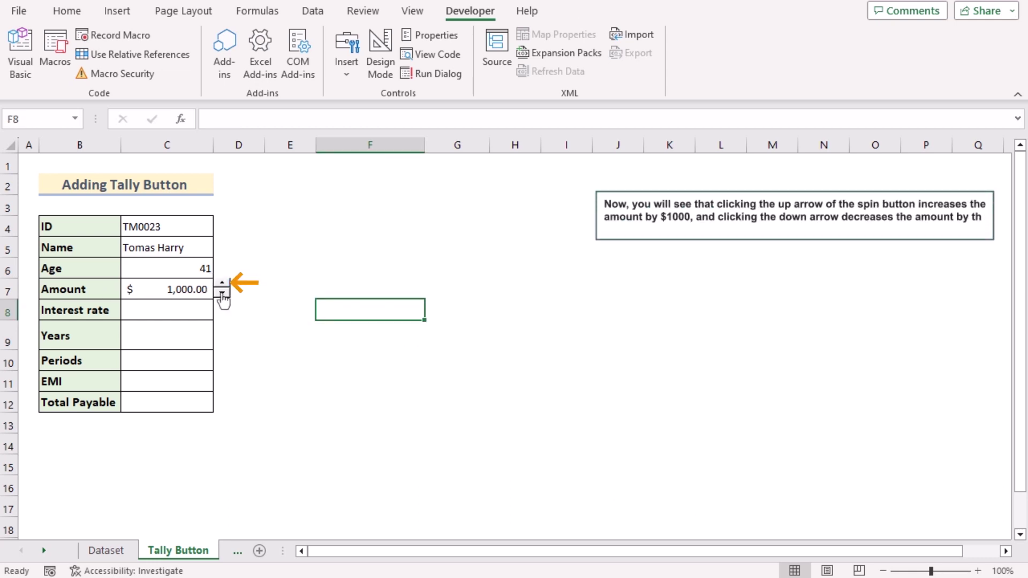
pyautogui.click(223, 283)
pyautogui.click(223, 284)
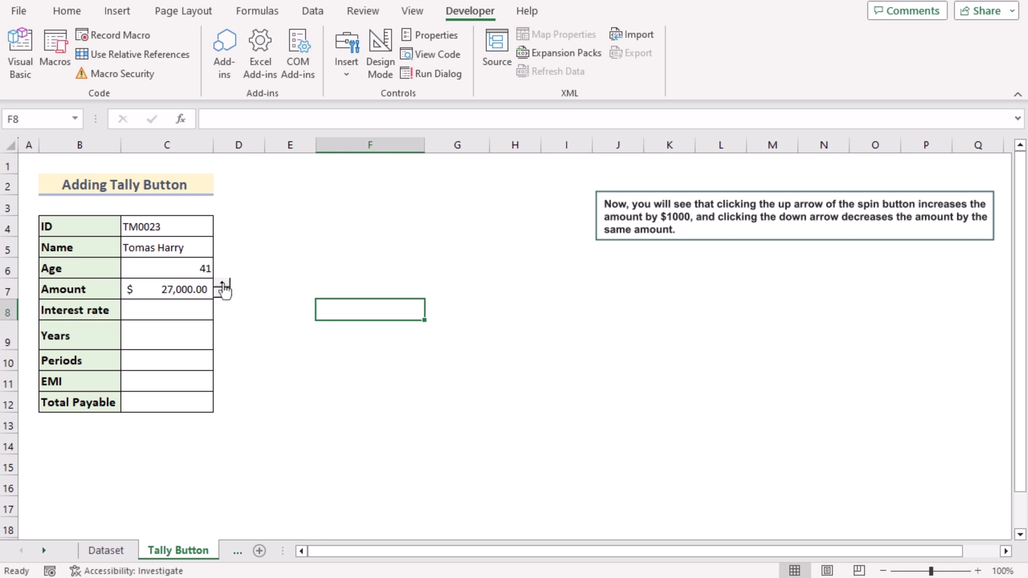
pyautogui.click(223, 294)
pyautogui.click(224, 295)
pyautogui.click(224, 294)
pyautogui.click(224, 294)
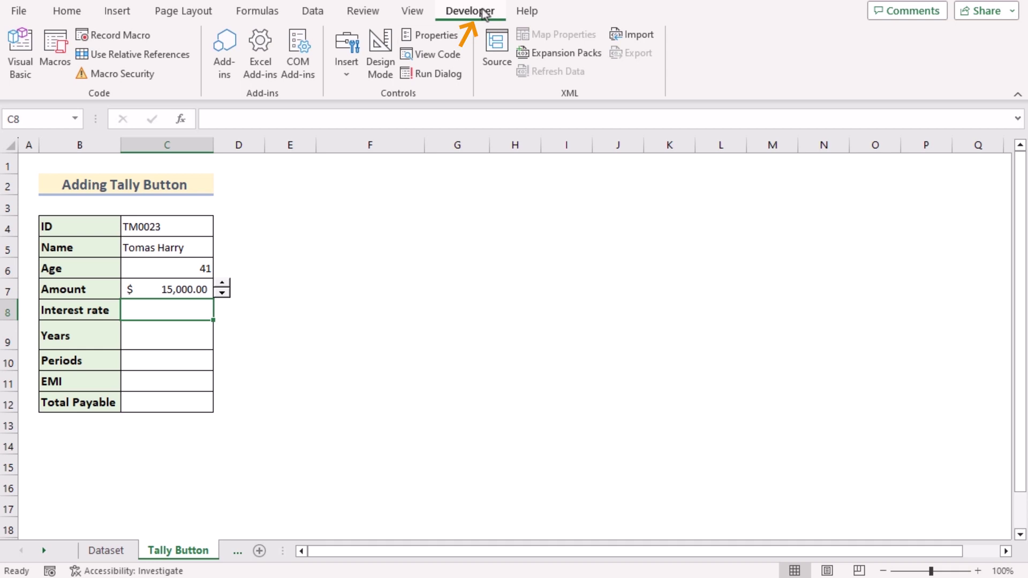
# Step: Draw a Form Control scroll bar across the Years row
pyautogui.click(353, 81)
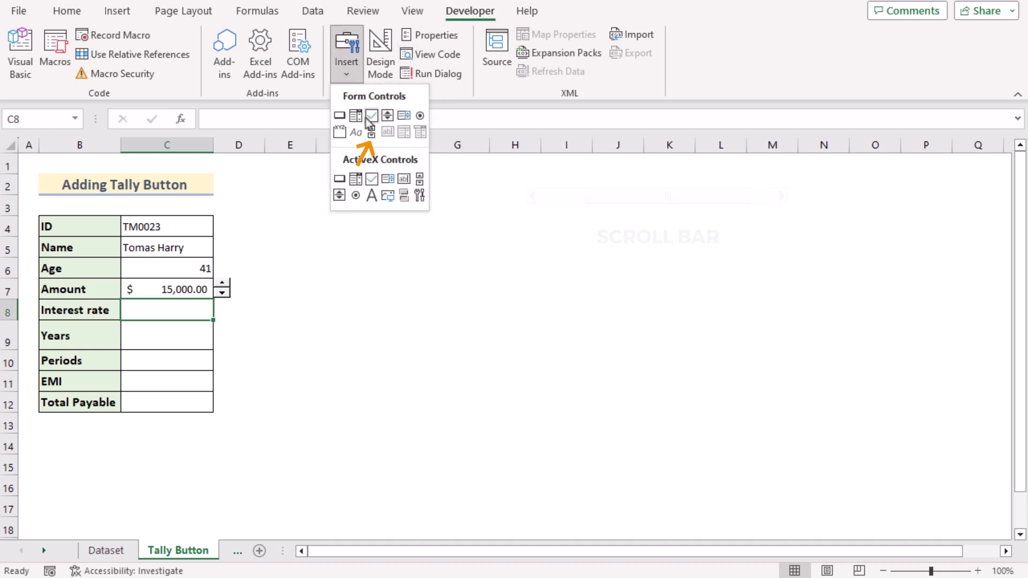
pyautogui.click(372, 132)
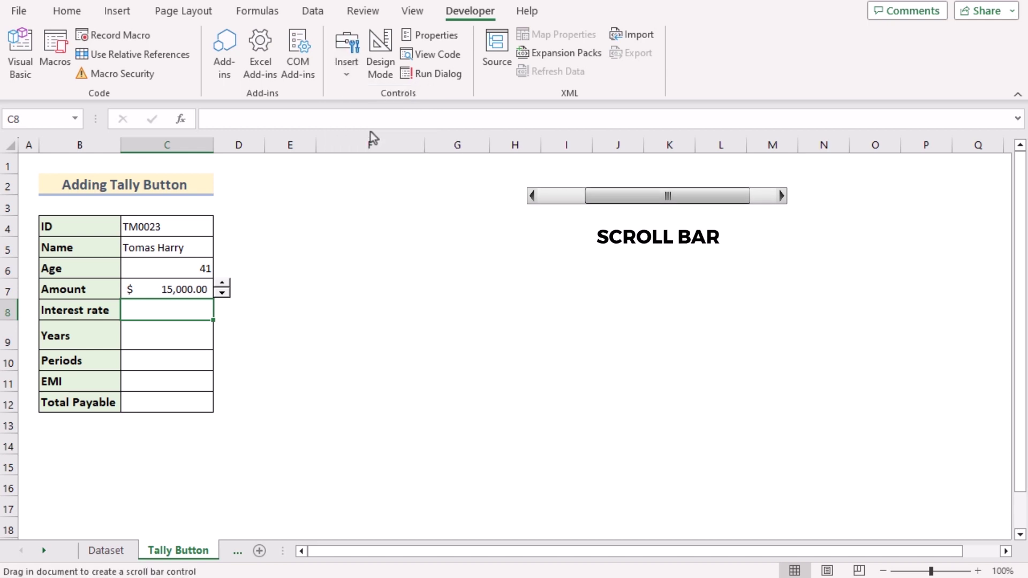
pyautogui.moveTo(120, 320); pyautogui.dragTo(212, 324)
# Step: Set the scroll bar to maximum 200, incremental change 5, with cell link $D$8
pyautogui.rightClick(186, 329)
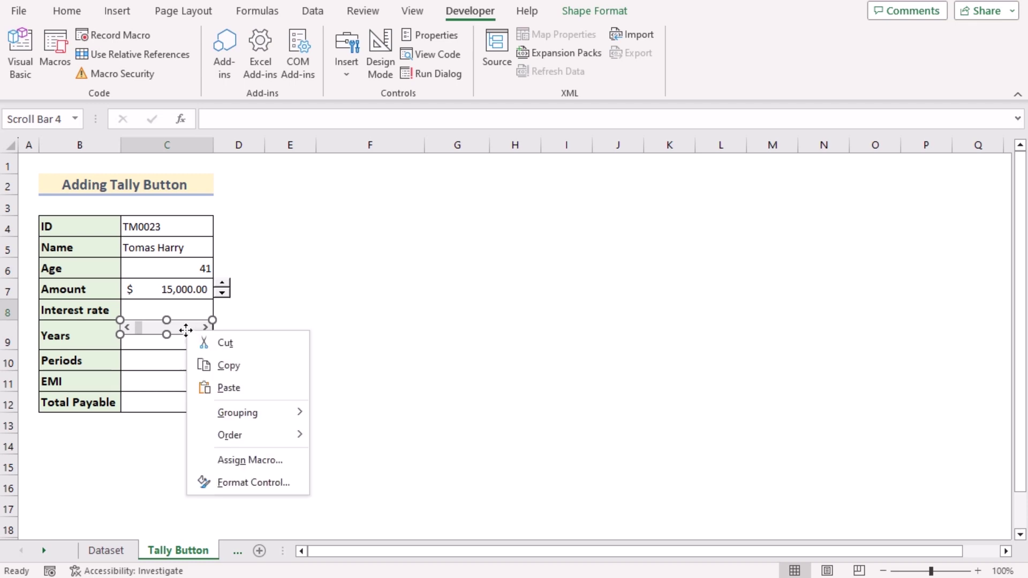
pyautogui.click(255, 484)
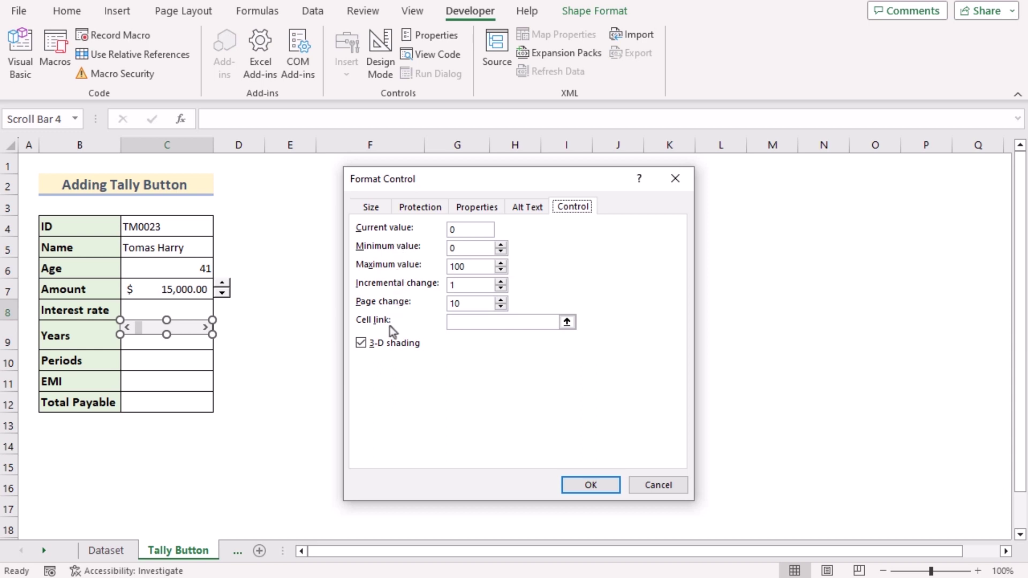
pyautogui.click(459, 230)
pyautogui.click(461, 247)
pyautogui.moveTo(460, 266); pyautogui.dragTo(449, 270)
pyautogui.click(467, 305)
pyautogui.click(462, 326)
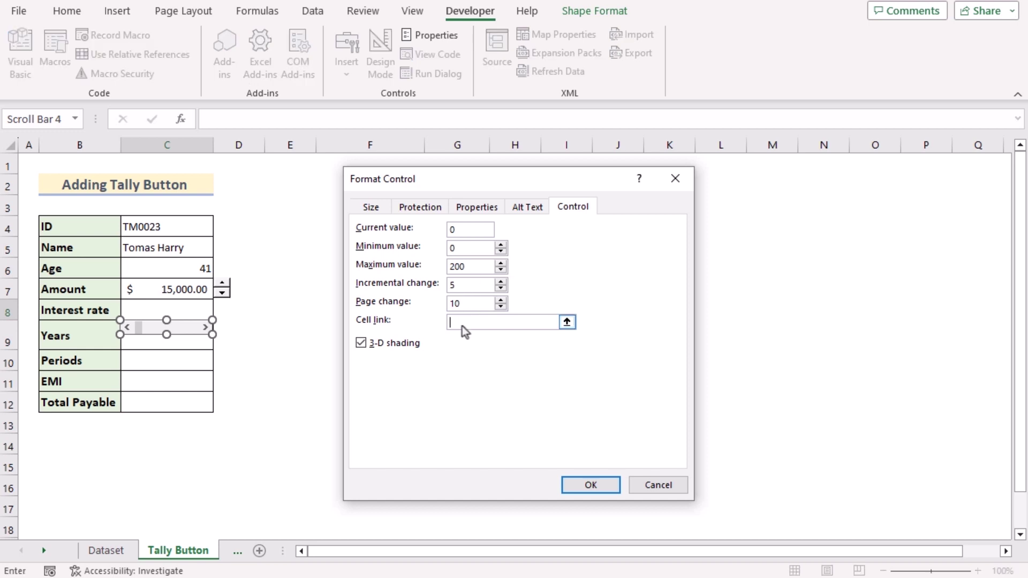
pyautogui.click(224, 309)
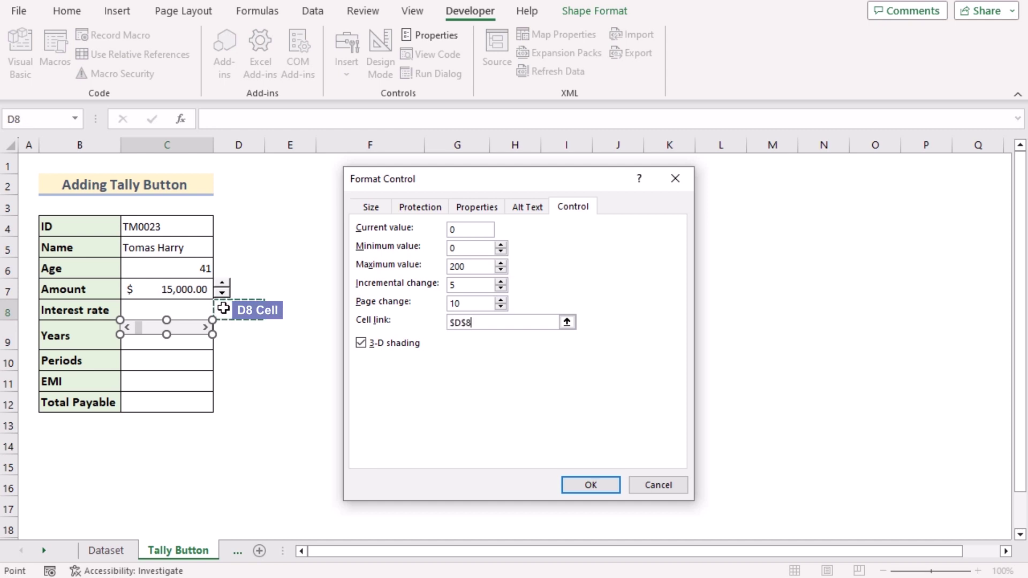
pyautogui.click(609, 489)
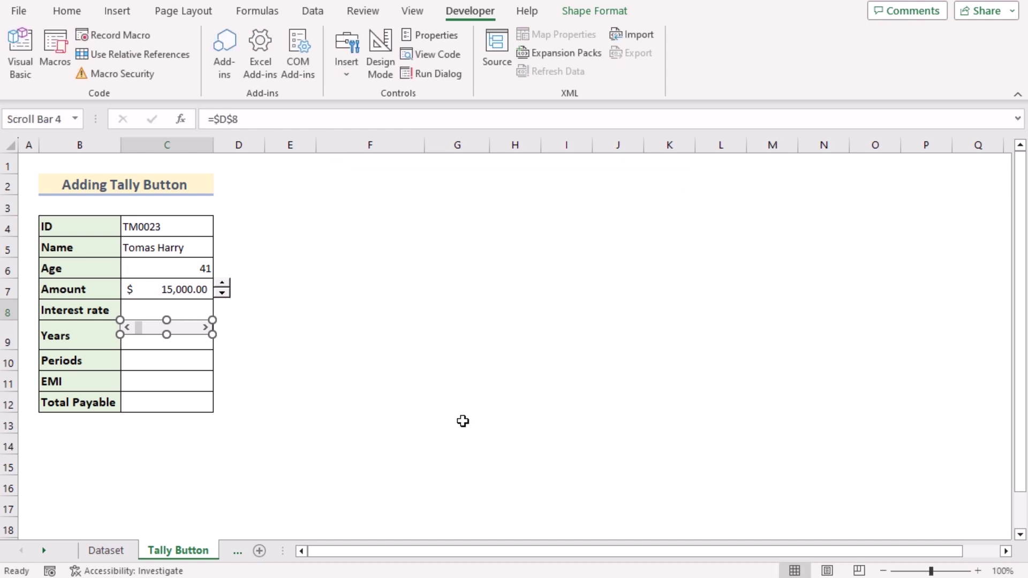
# Step: Enter the formula =D8/1000 in the Interest rate cell C8
pyautogui.click(165, 310)
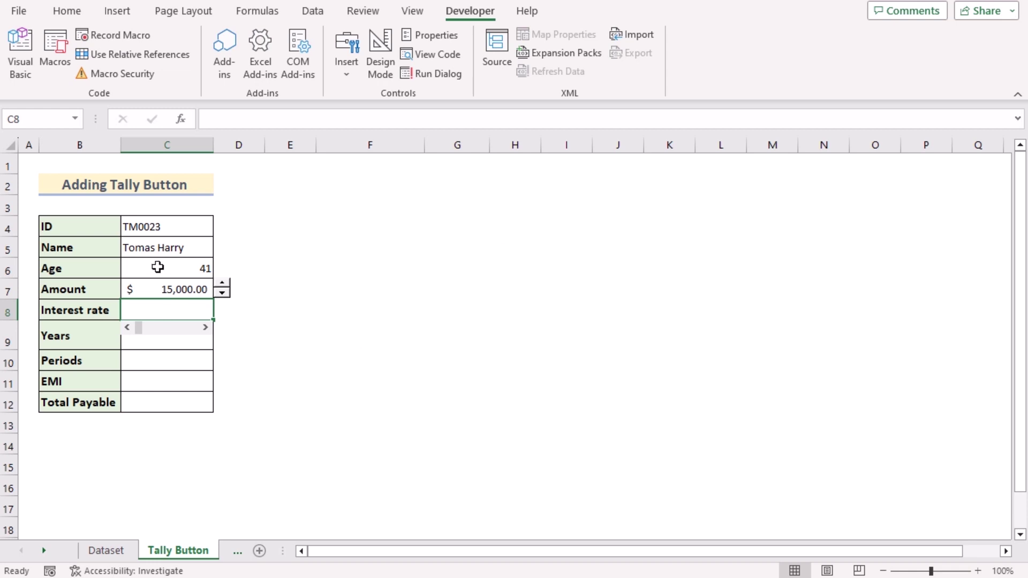
pyautogui.doubleClick(147, 309)
pyautogui.click(236, 114)
pyautogui.write('=')
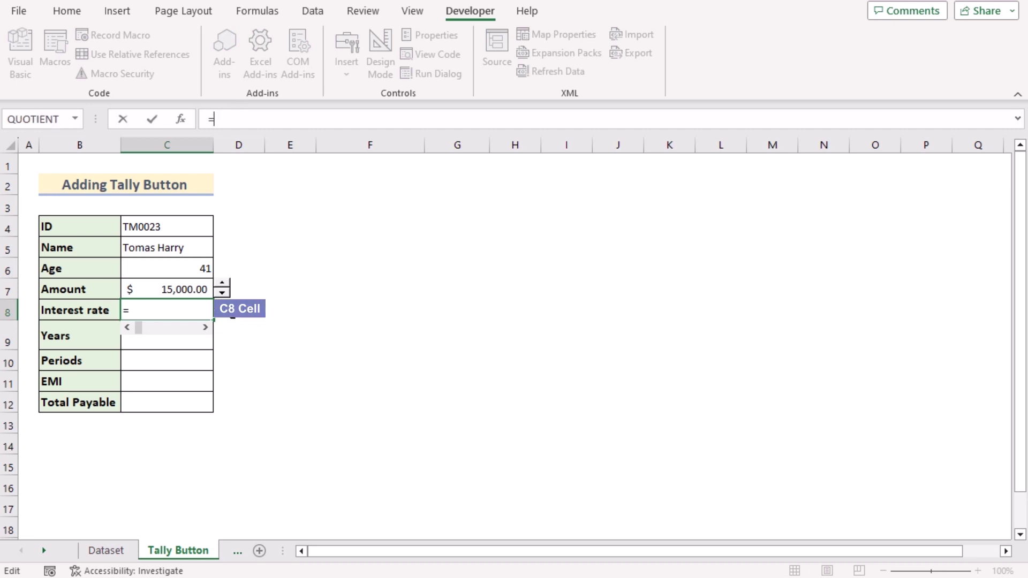
pyautogui.click(252, 311)
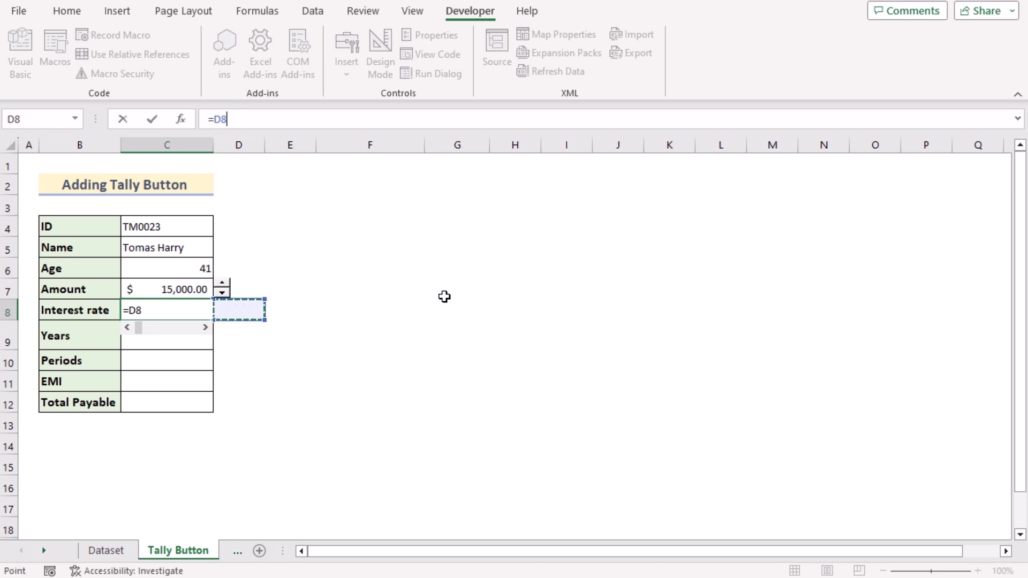
pyautogui.write('/100')
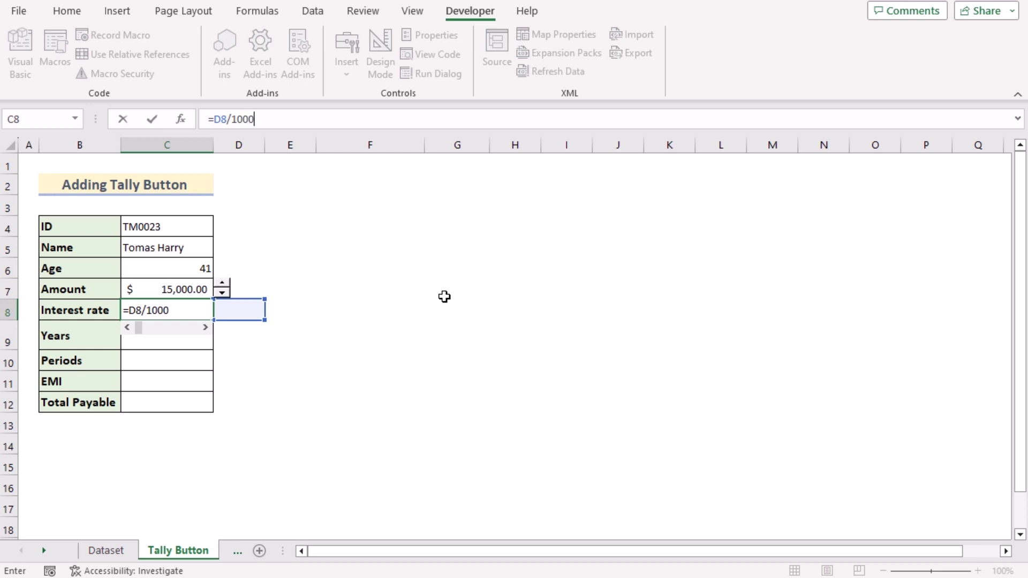
pyautogui.write('0')
pyautogui.press('Return')
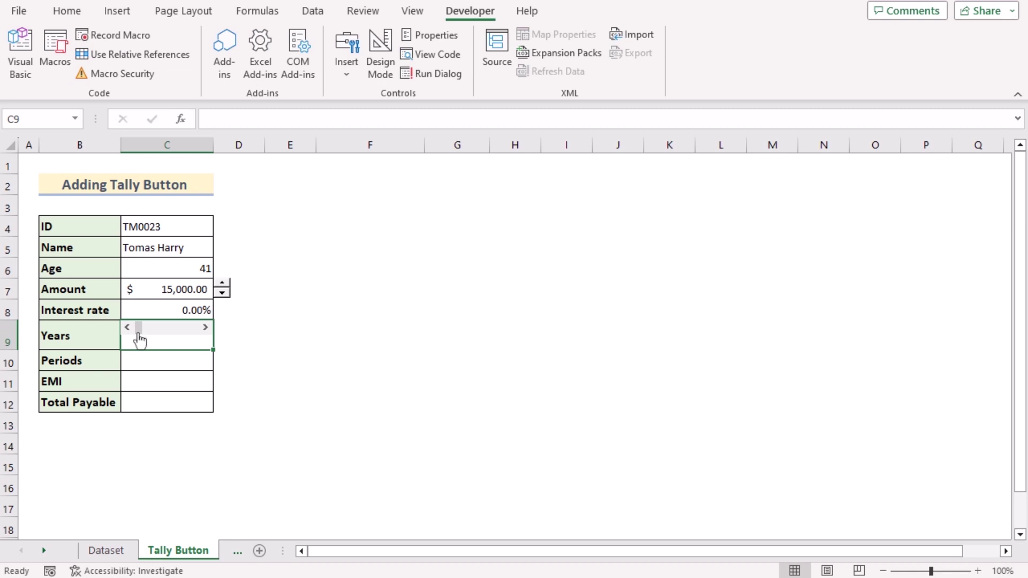
# Step: Step the scroll bar up four times so the interest rate reads 2.50%
pyautogui.moveTo(139, 339)
pyautogui.mouseDown()
pyautogui.moveTo(165, 338)
pyautogui.moveTo(137, 332)
pyautogui.mouseUp()
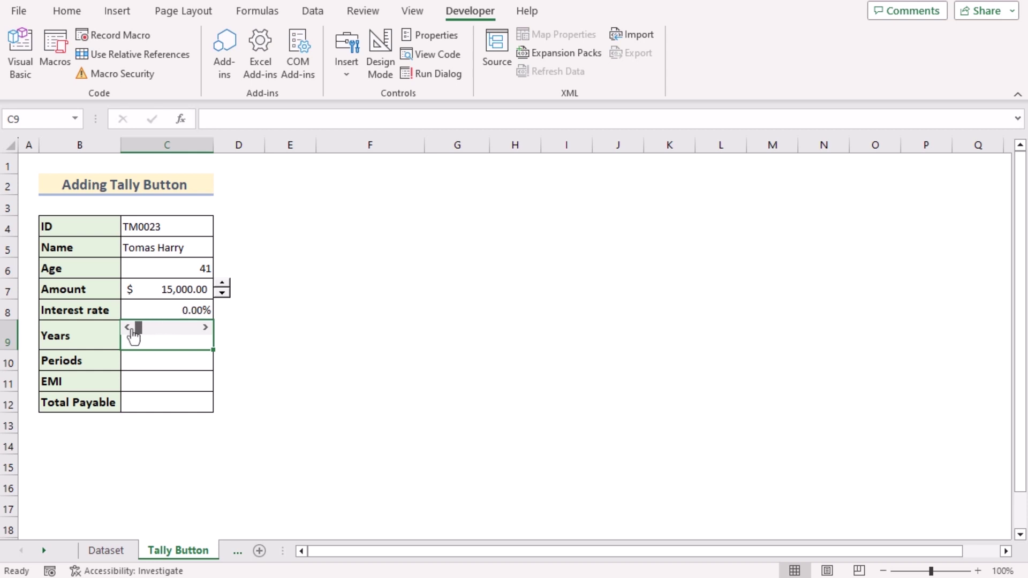
pyautogui.click(206, 330)
pyautogui.click(206, 331)
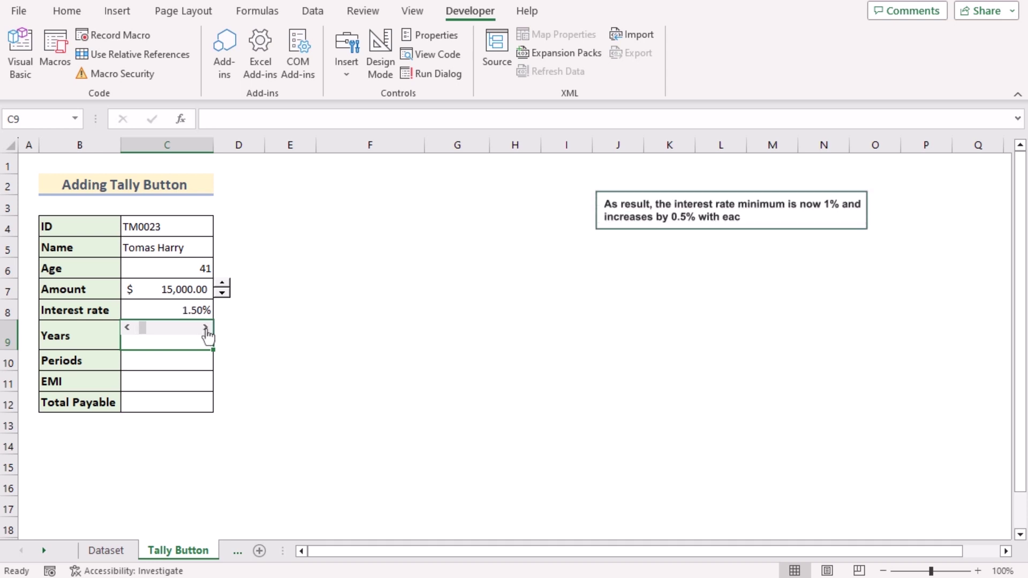
pyautogui.click(207, 330)
pyautogui.click(207, 330)
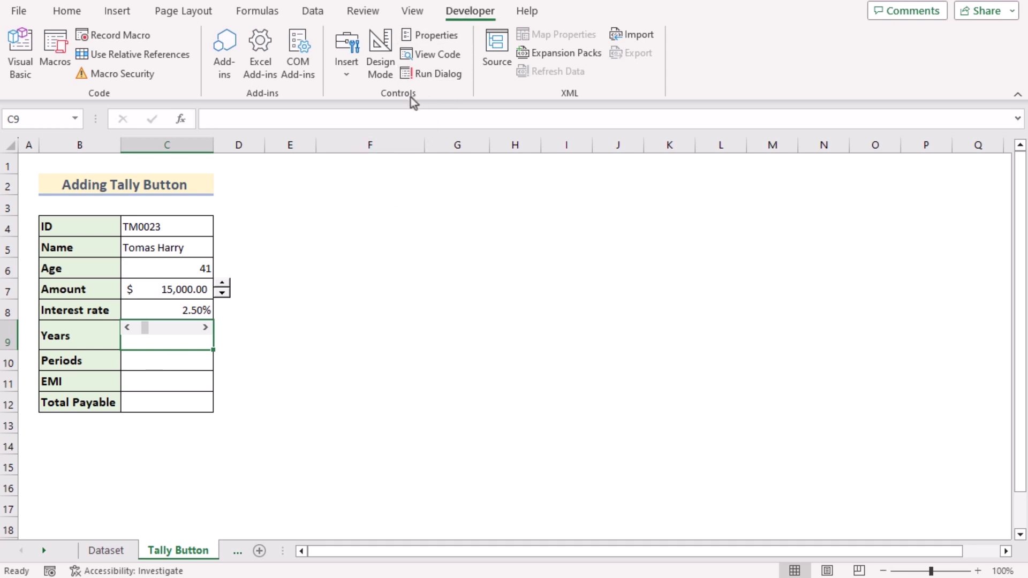
# Step: Draw a second Form Control spin button just right of the Years cell C9
pyautogui.click(352, 76)
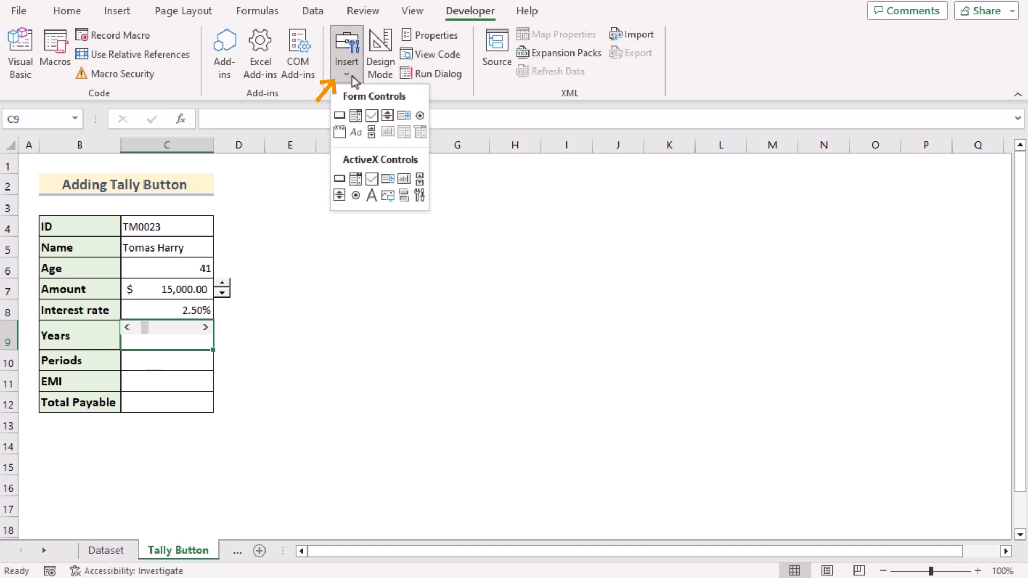
pyautogui.click(388, 115)
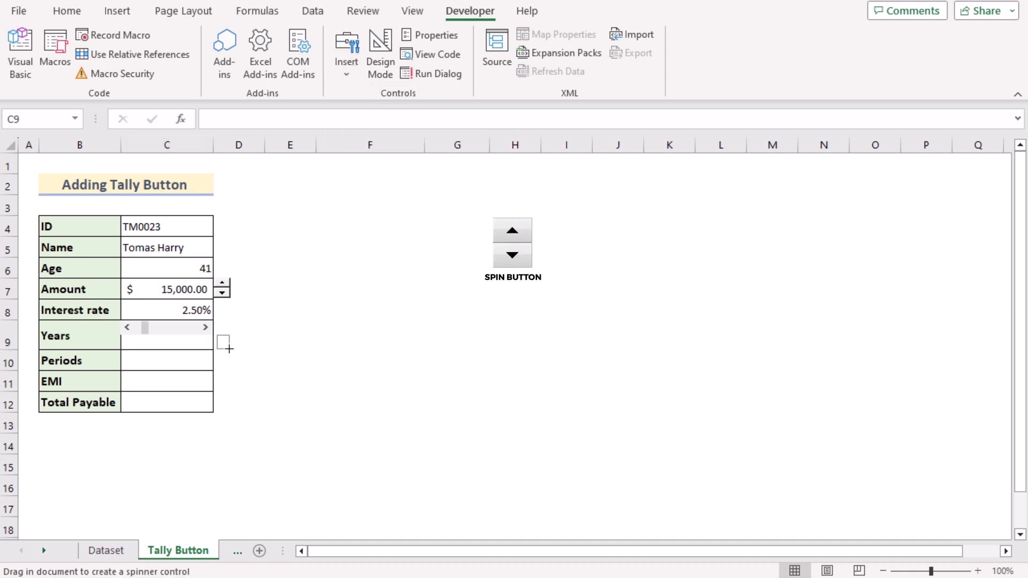
pyautogui.moveTo(230, 349); pyautogui.dragTo(229, 349)
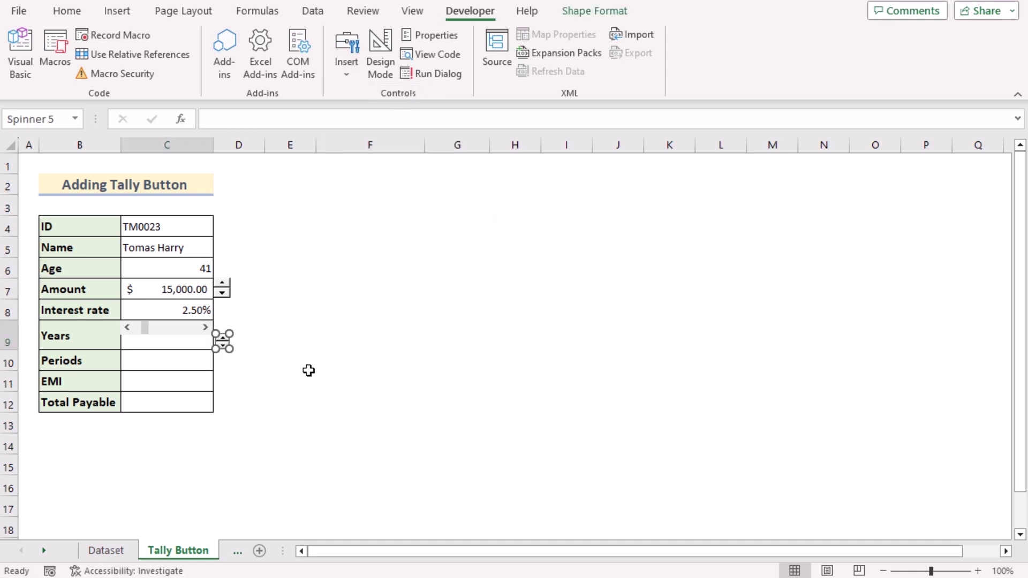
pyautogui.rightClick(226, 342)
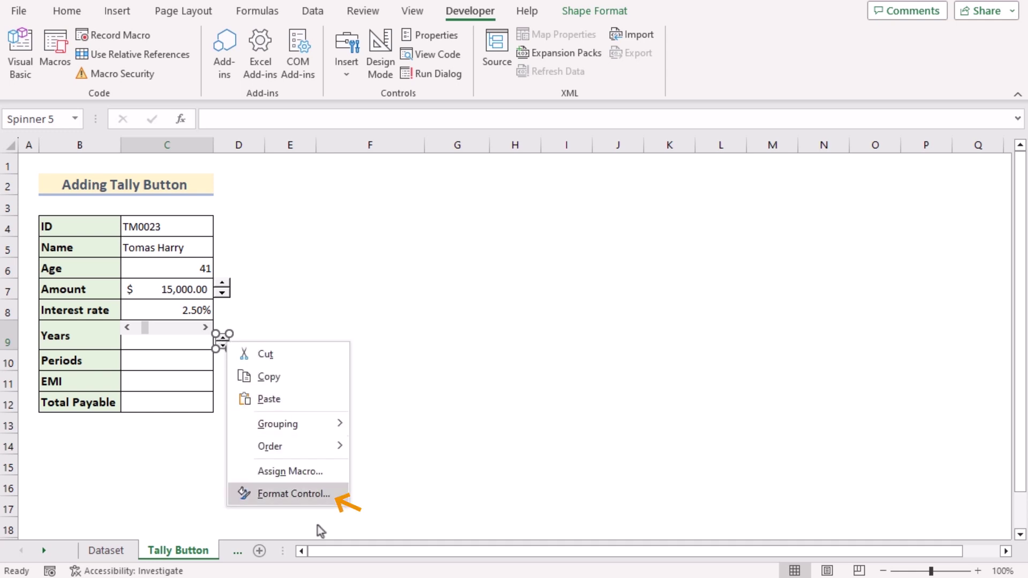
# Step: Configure the Years spinner with current value 6, minimum 1, maximum 100, and cell link $C$9
pyautogui.click(319, 502)
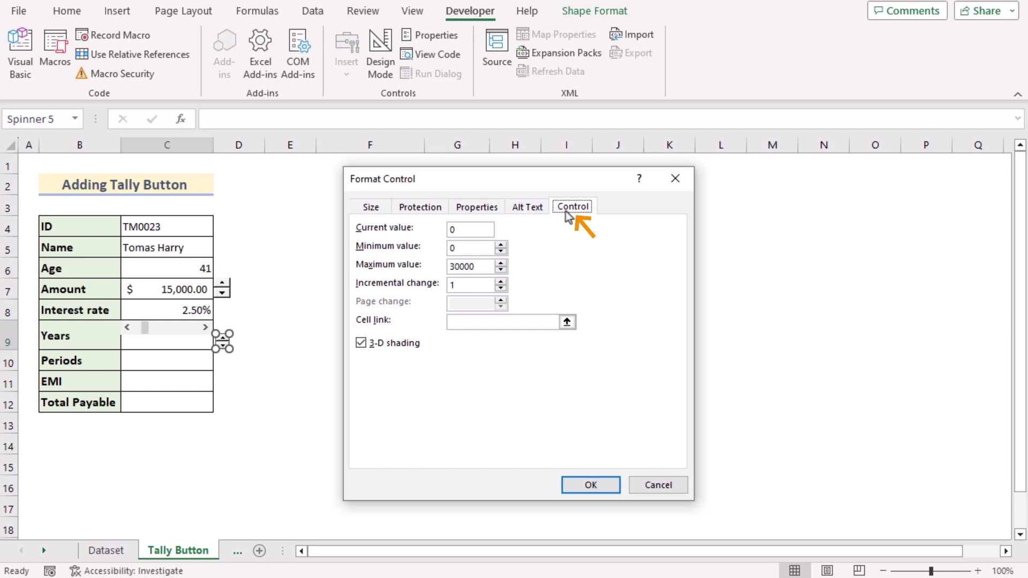
pyautogui.click(471, 228)
pyautogui.write('6')
pyautogui.click(462, 248)
pyautogui.write('100')
pyautogui.click(472, 321)
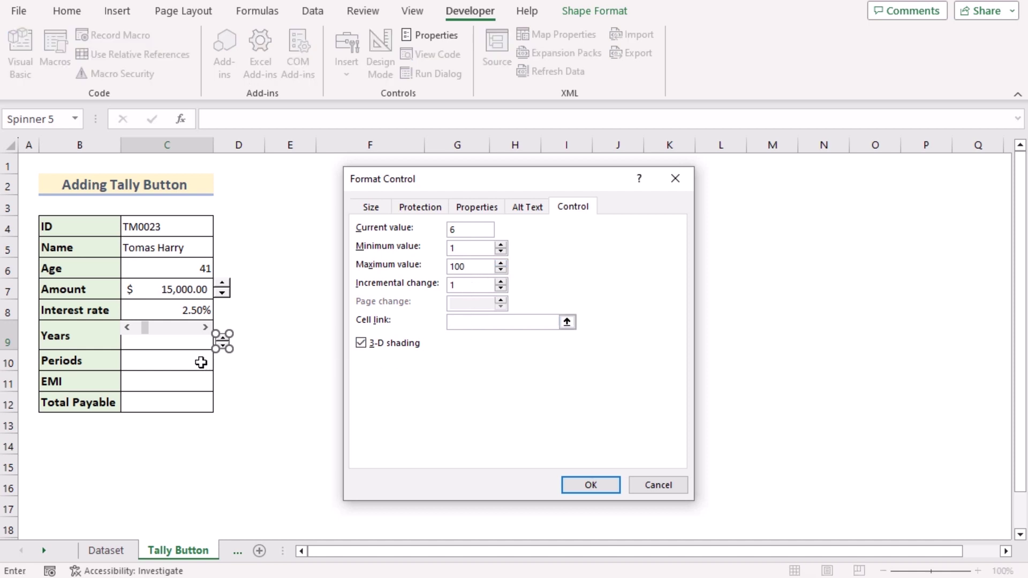
pyautogui.click(160, 343)
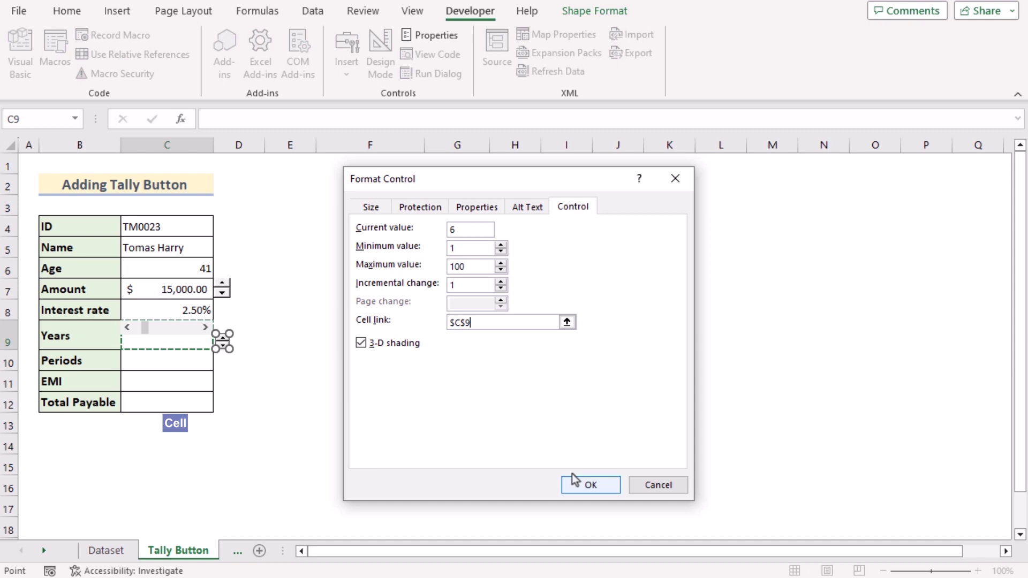
pyautogui.click(594, 487)
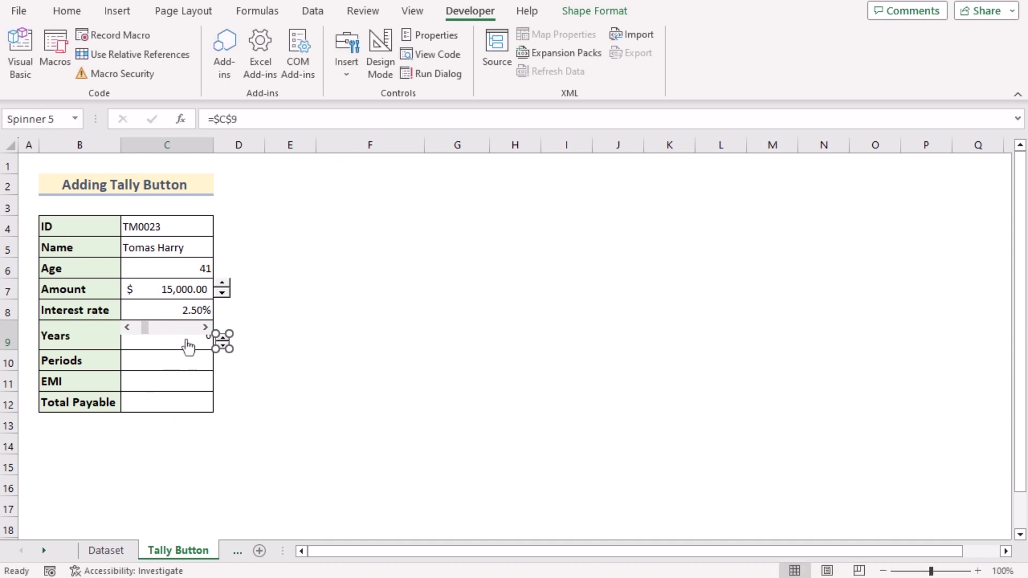
# Step: Make row 9 30 points tall and stretch the Years spinner to fill the row
pyautogui.moveTo(14, 350); pyautogui.dragTo(14, 362)
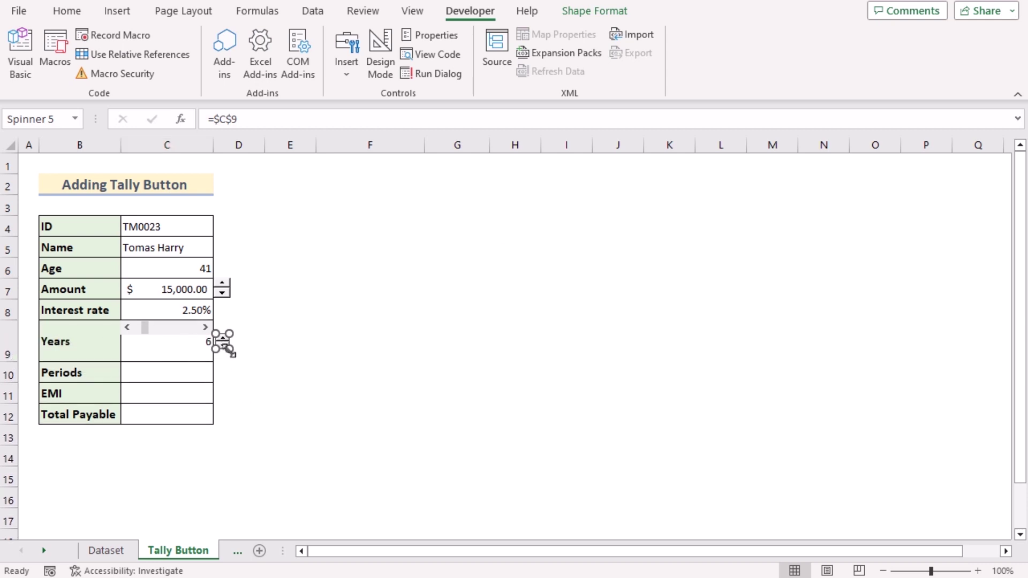
pyautogui.moveTo(231, 352); pyautogui.dragTo(232, 359)
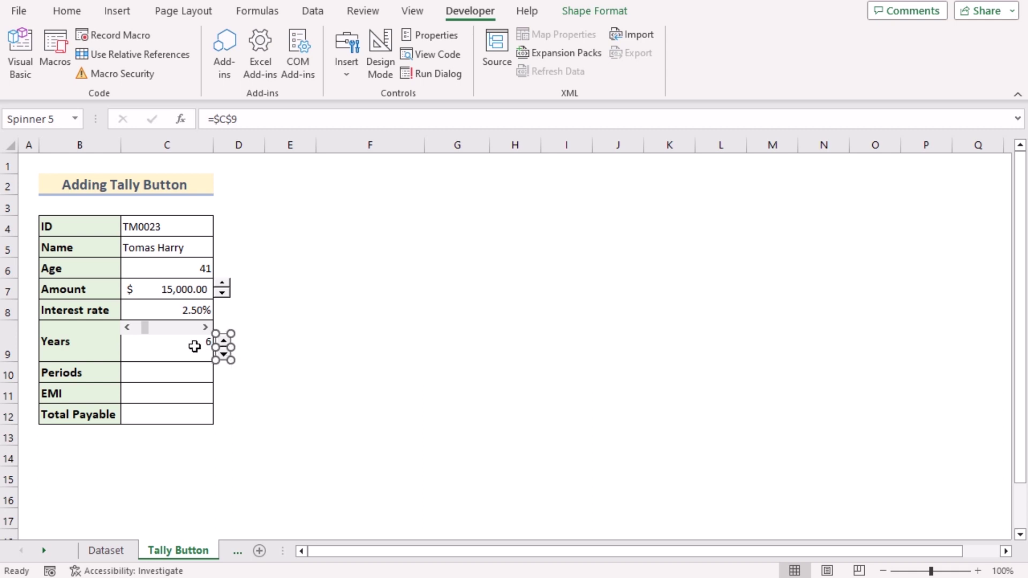
pyautogui.press('Escape')
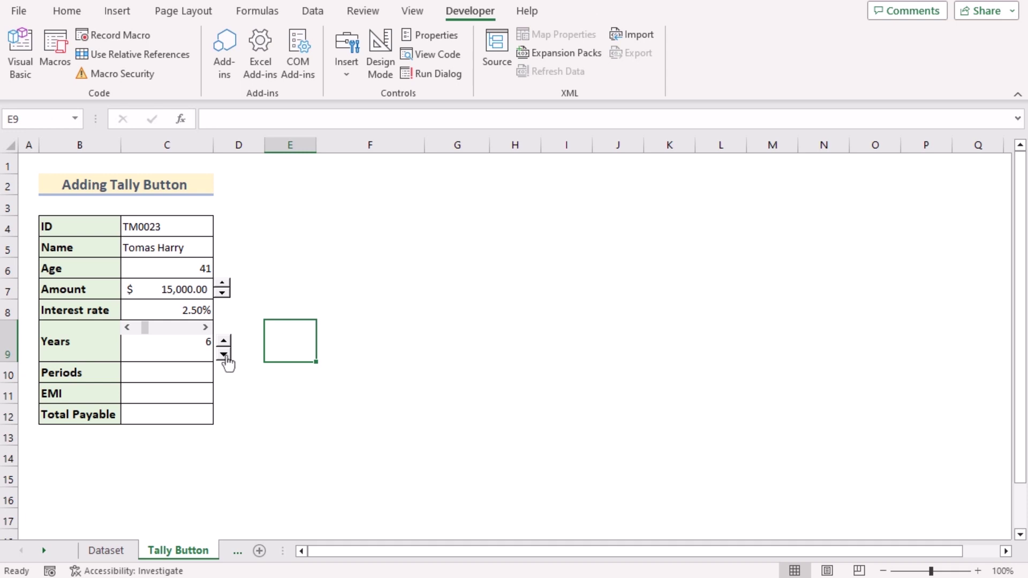
# Step: Use the Years spinner to step the value down once and up four times
pyautogui.click(224, 355)
pyautogui.click(224, 355)
pyautogui.click(224, 355)
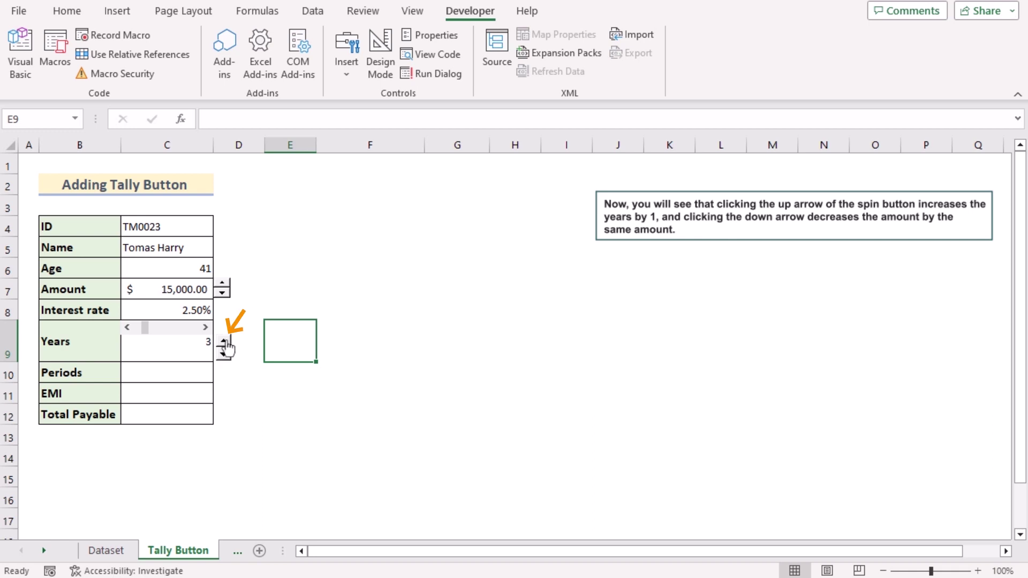
pyautogui.click(225, 341)
pyautogui.click(224, 341)
pyautogui.click(224, 342)
pyautogui.click(225, 341)
pyautogui.click(225, 341)
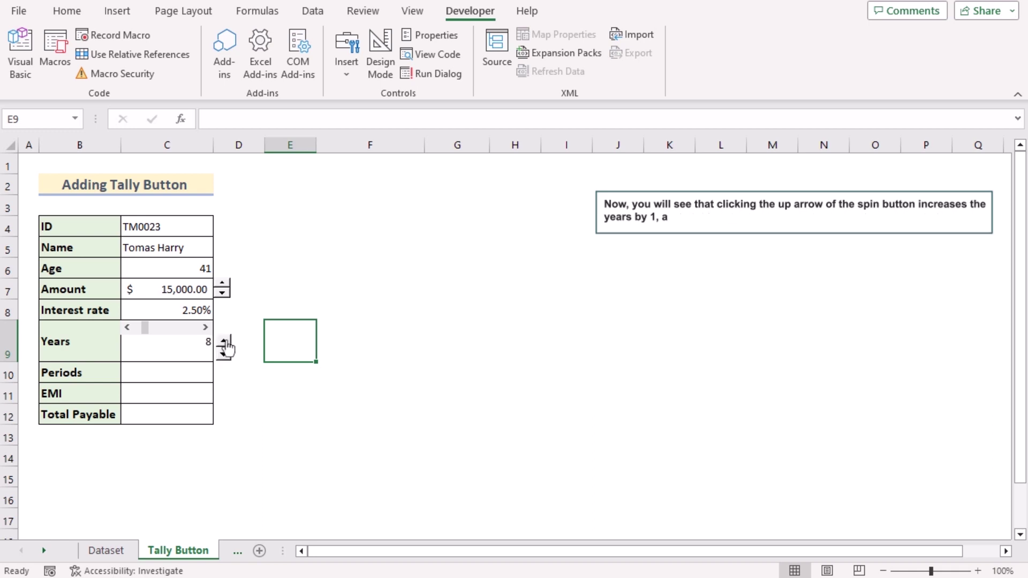
pyautogui.click(225, 341)
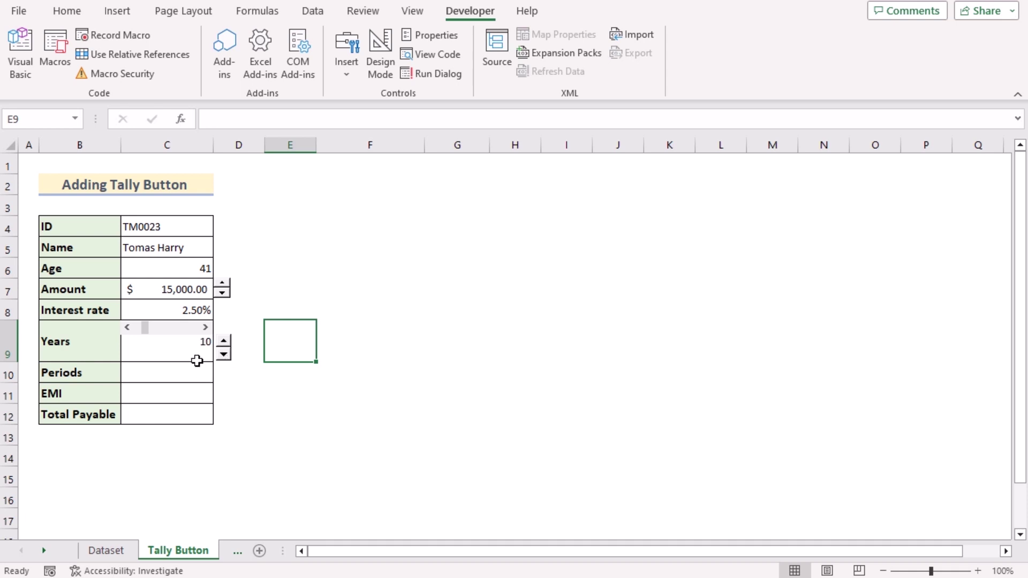
# Step: Enter =C9*12 in C10 so Periods shows 120 months
pyautogui.click(147, 378)
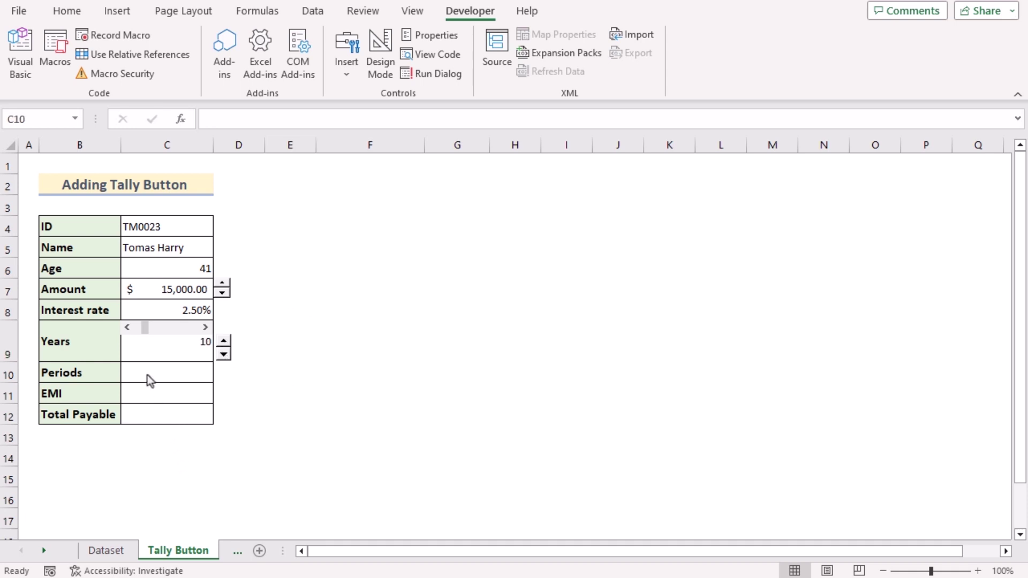
pyautogui.click(147, 374)
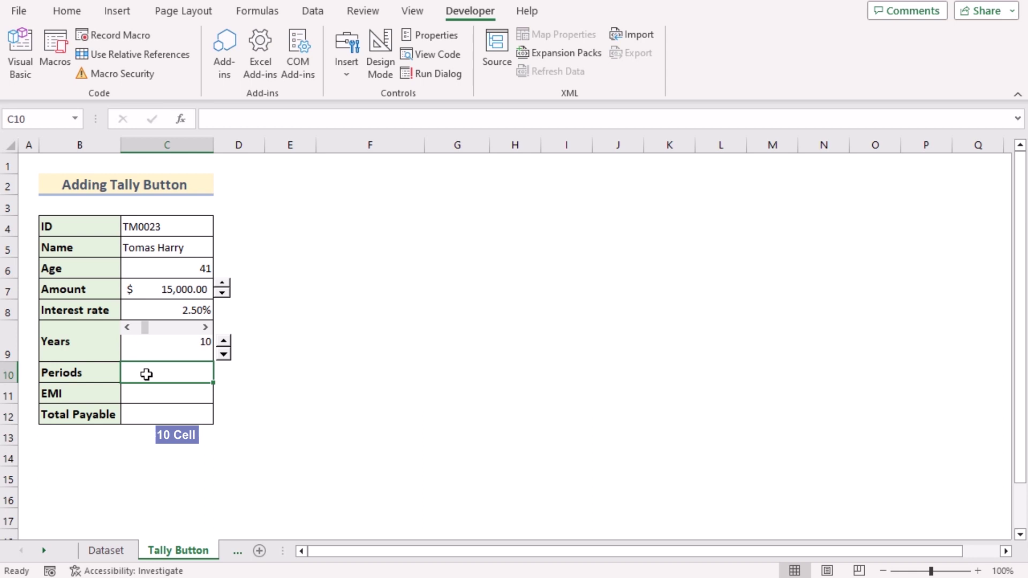
pyautogui.doubleClick(145, 375)
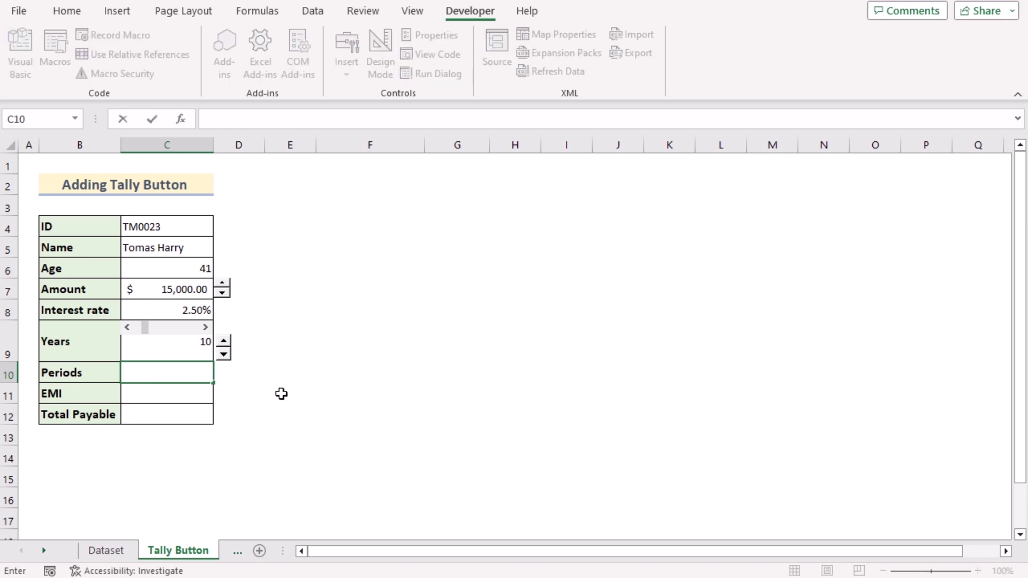
pyautogui.write('=')
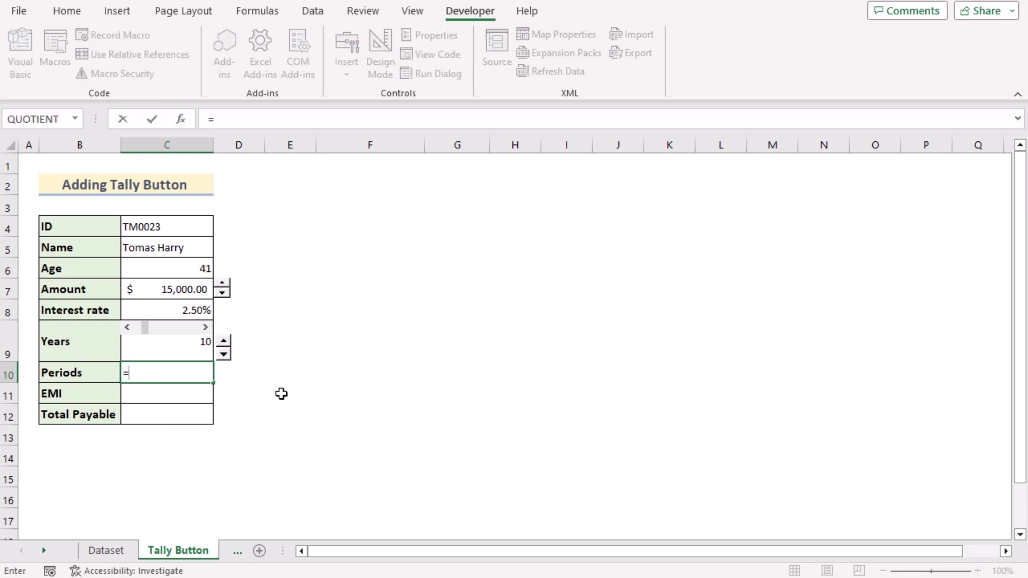
pyautogui.click(172, 351)
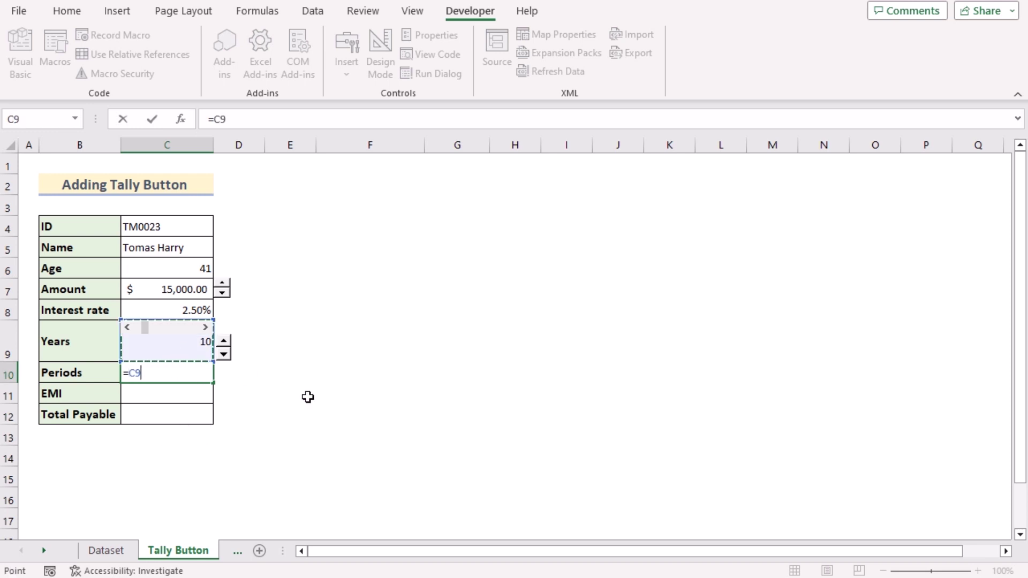
pyautogui.write('*')
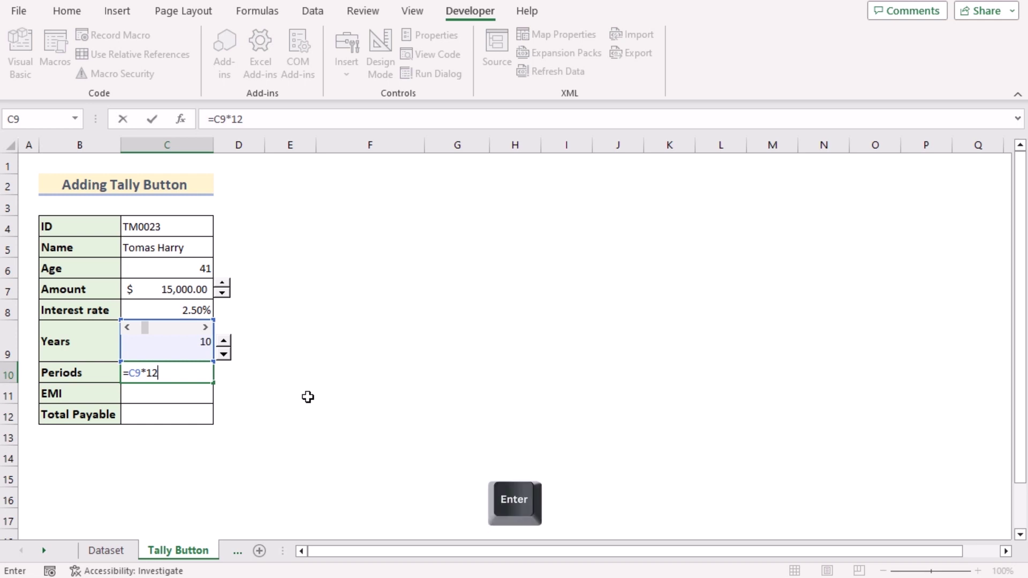
pyautogui.press('Return')
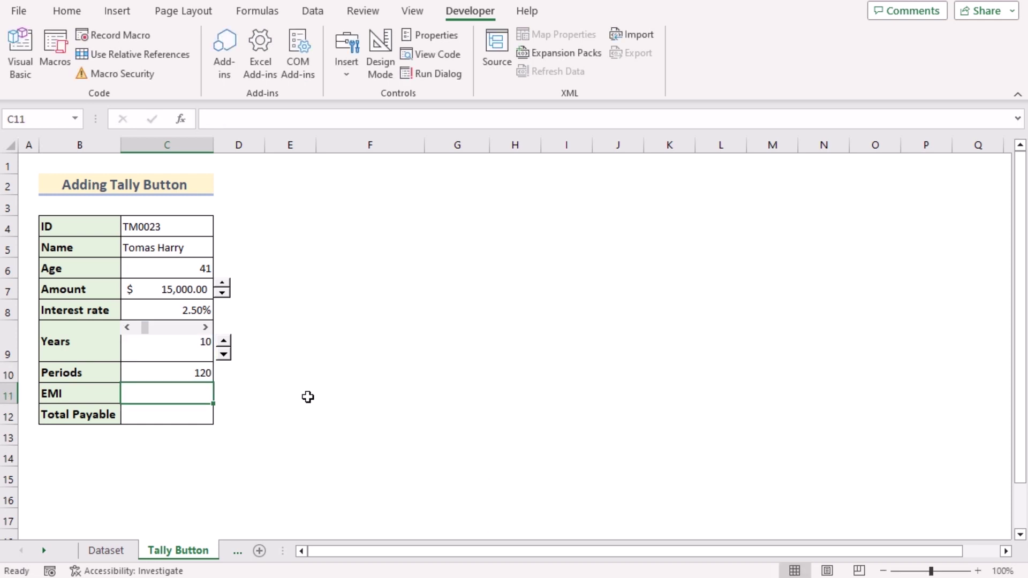
pyautogui.doubleClick(172, 399)
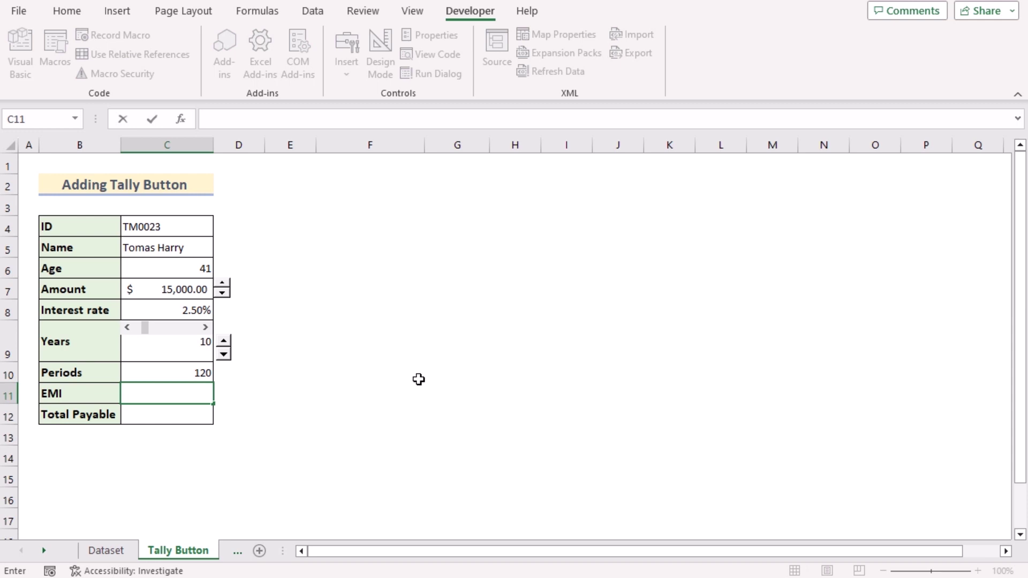
# Step: Enter =PMT(C8/12,C10,C7,1,1) in C11, with payments at period start, returning ($141.12)
pyautogui.write('=PMT')
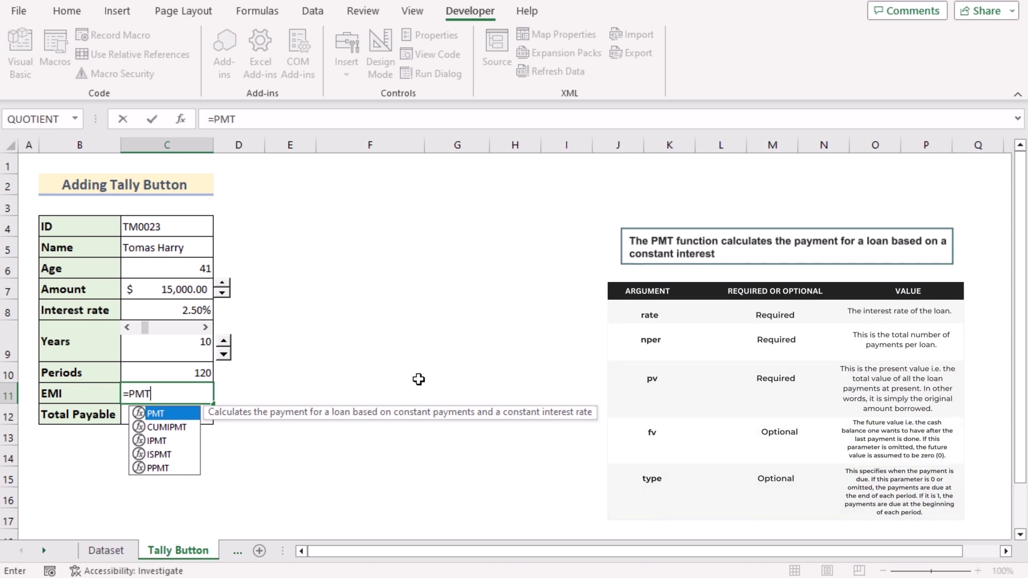
pyautogui.write('(')
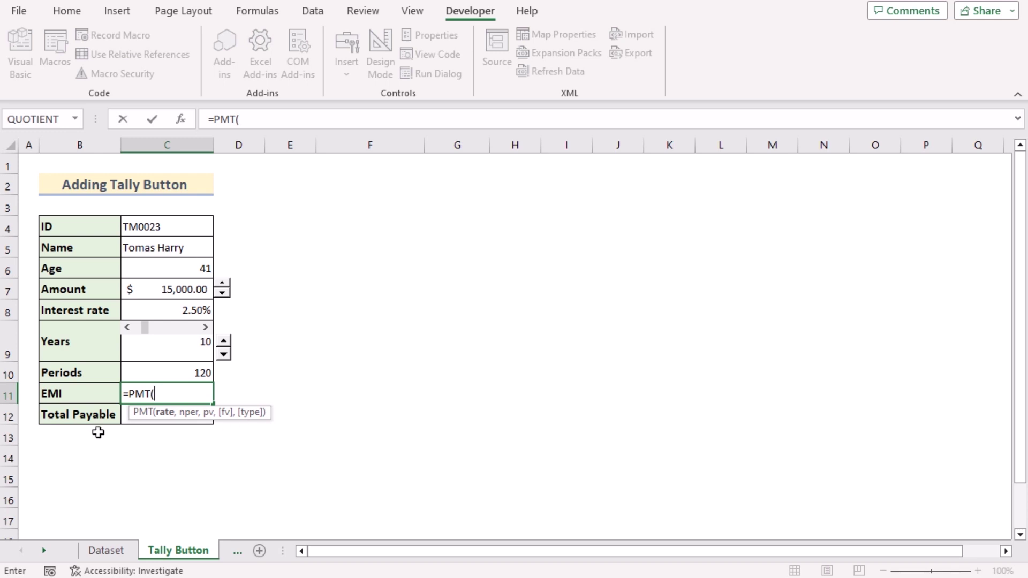
pyautogui.click(171, 310)
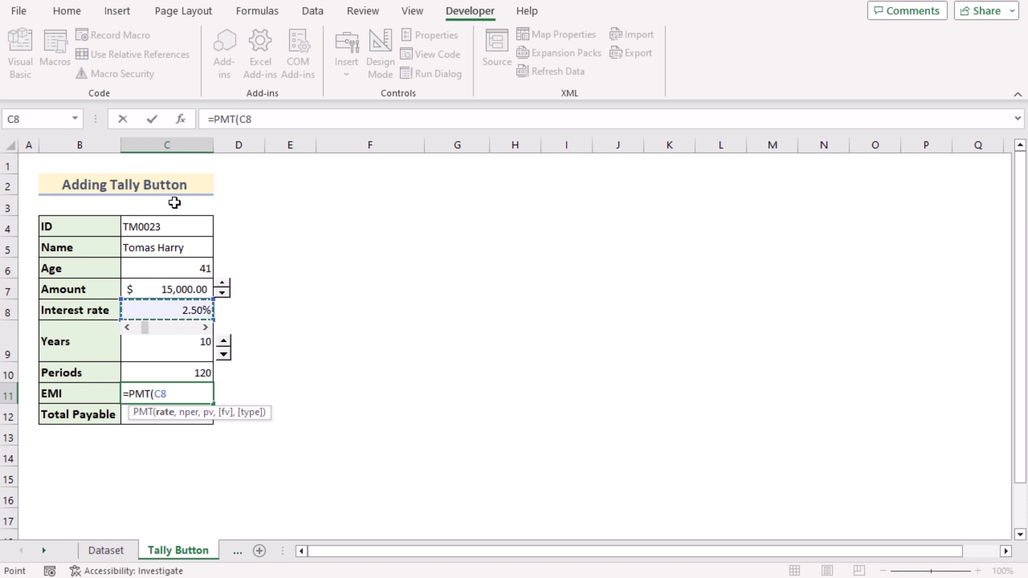
pyautogui.write('/')
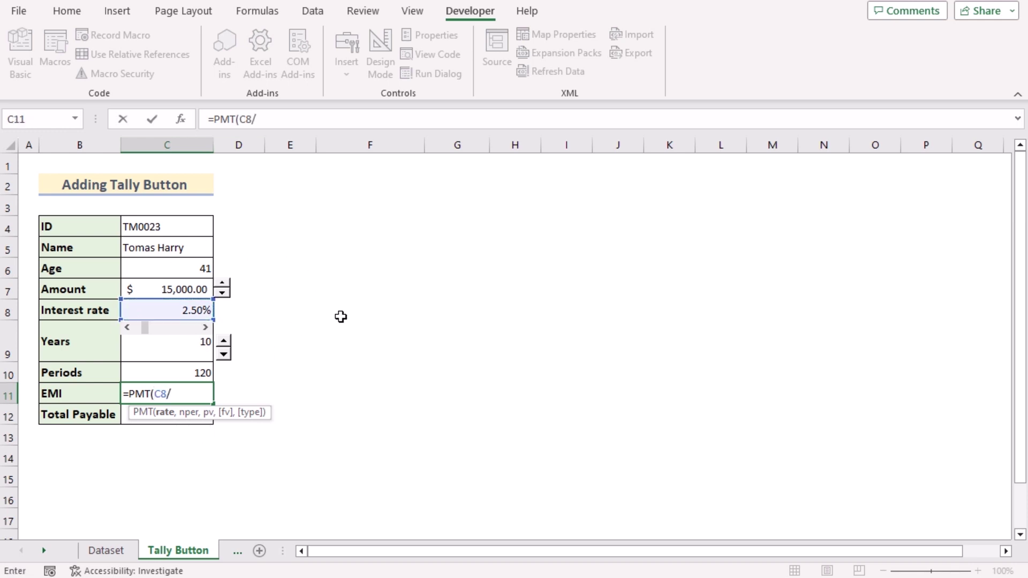
pyautogui.write('12,')
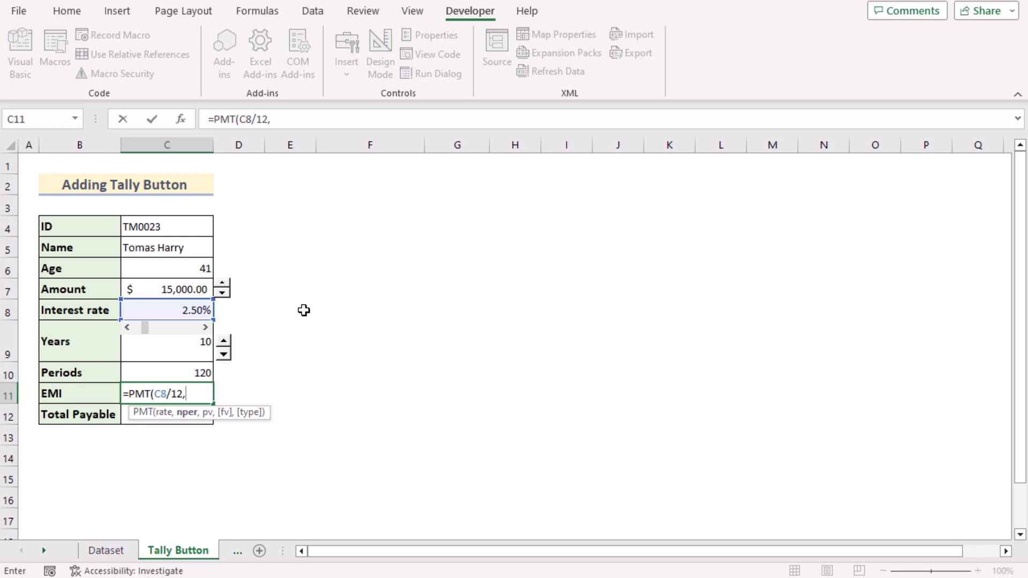
pyautogui.click(147, 371)
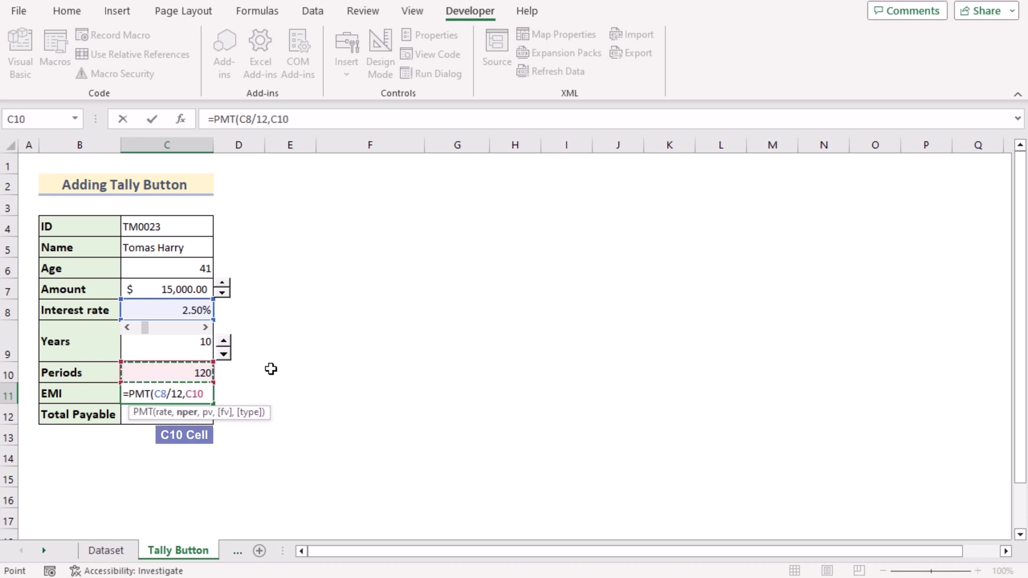
pyautogui.write(',')
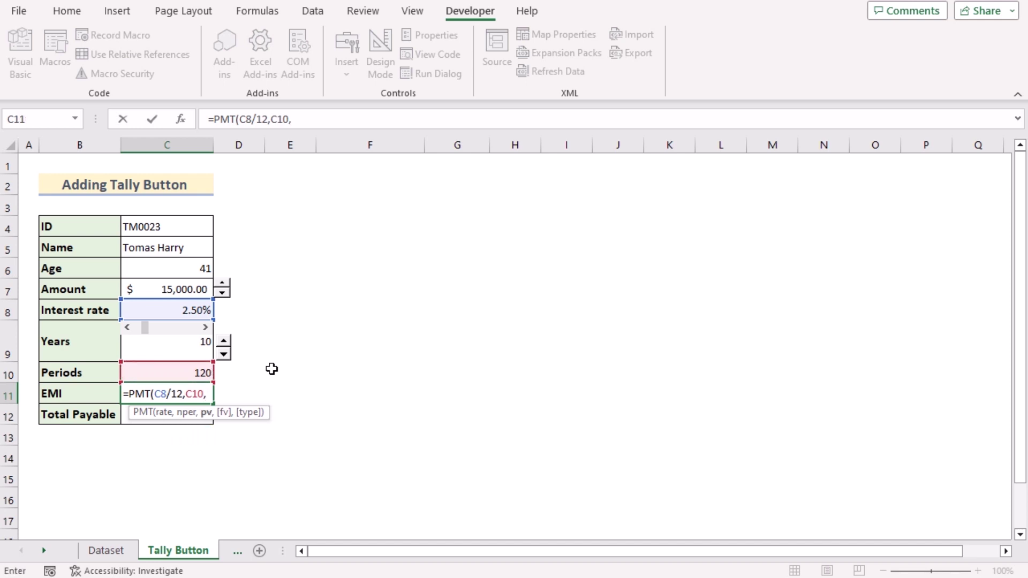
pyautogui.click(172, 287)
pyautogui.write(',')
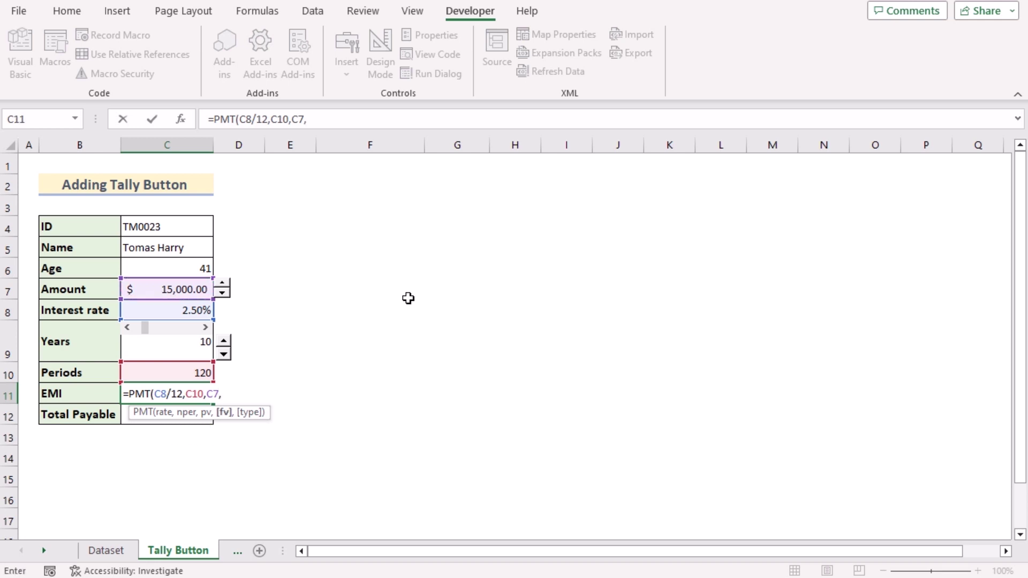
pyautogui.write('1,')
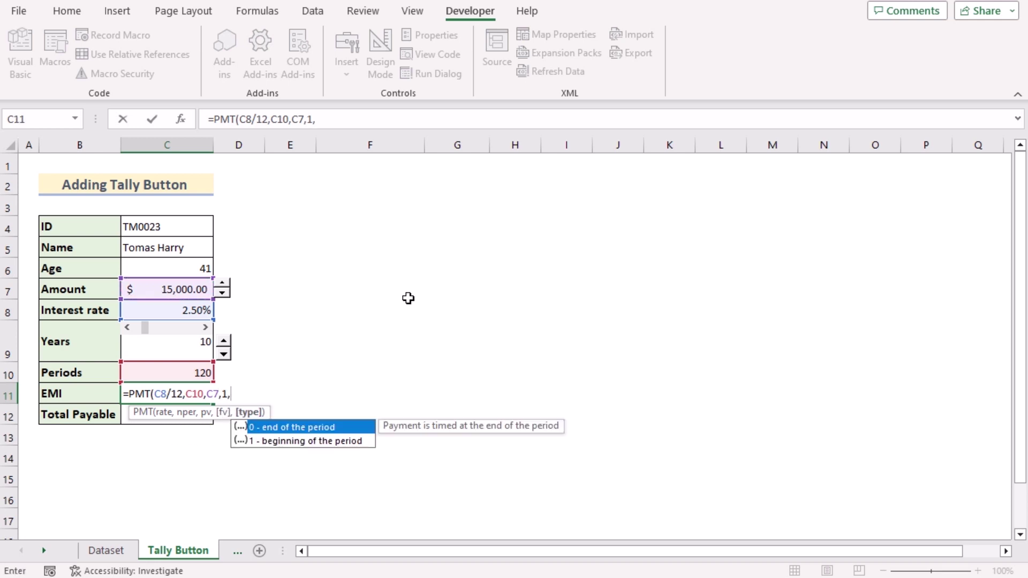
pyautogui.doubleClick(297, 441)
pyautogui.press('Return')
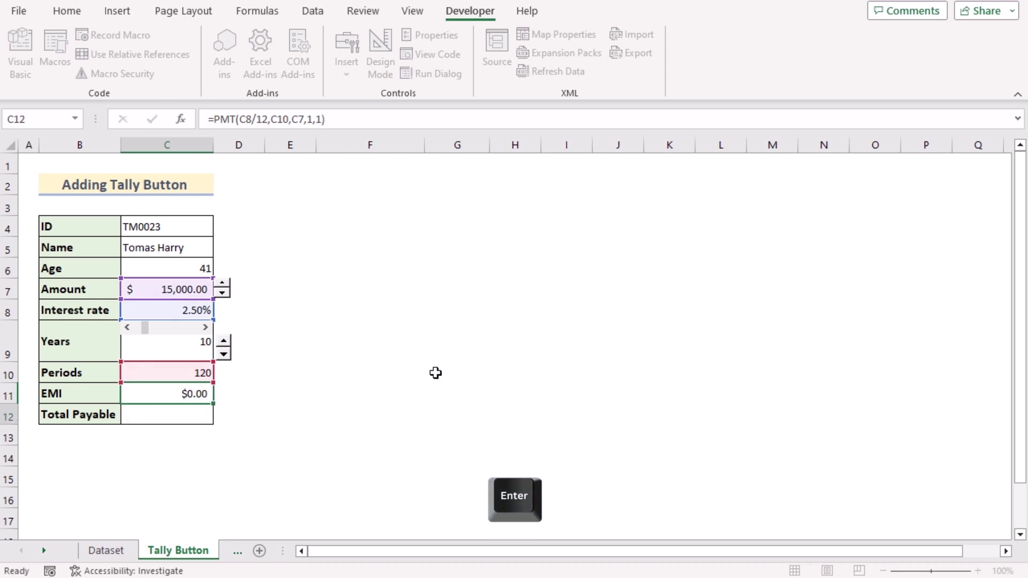
# Step: Enter =C11*C10 in C12 so Total Payable shows $(16,934.18)
pyautogui.doubleClick(184, 416)
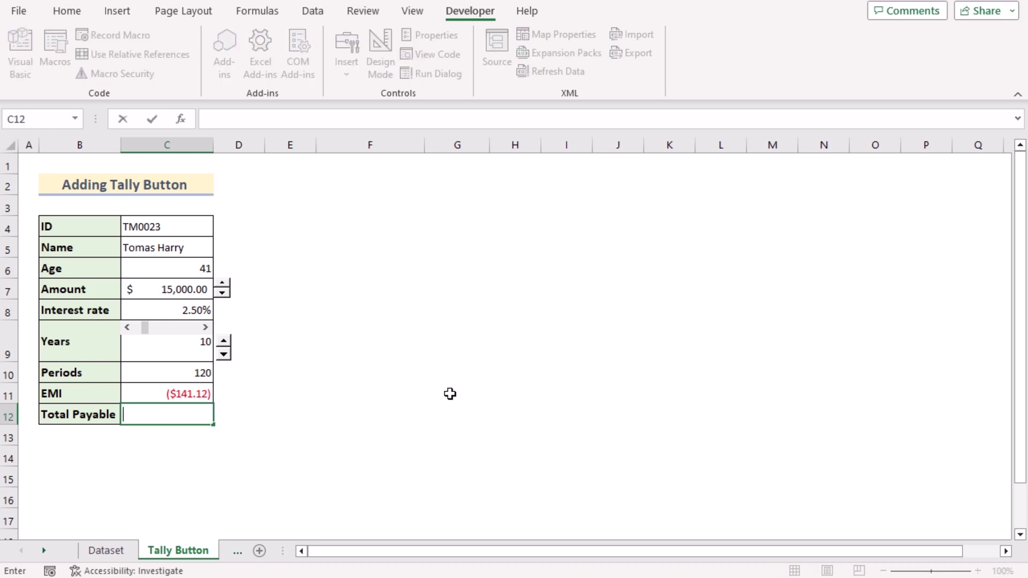
pyautogui.write('=')
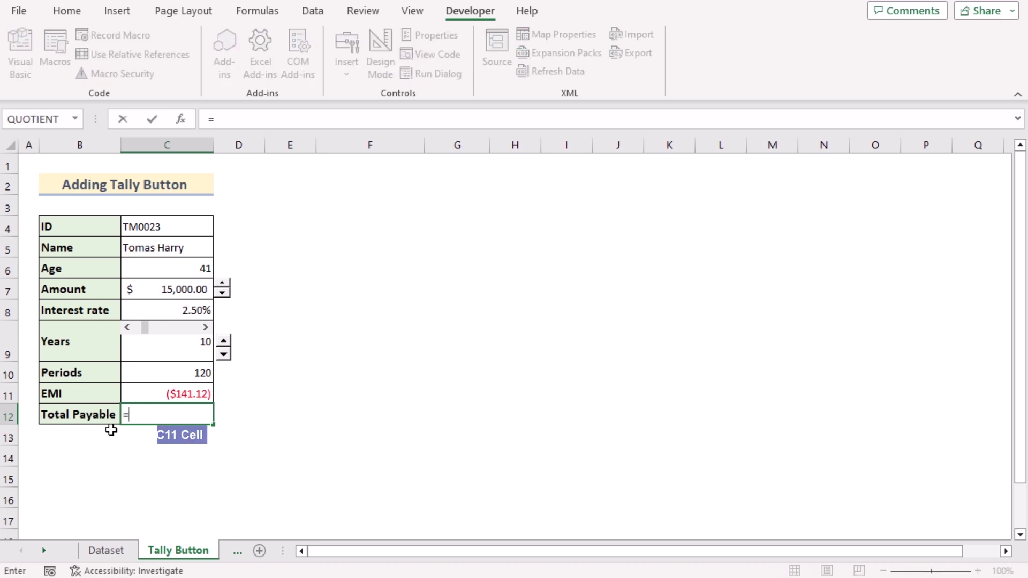
pyautogui.click(150, 395)
pyautogui.write('*')
pyautogui.click(188, 374)
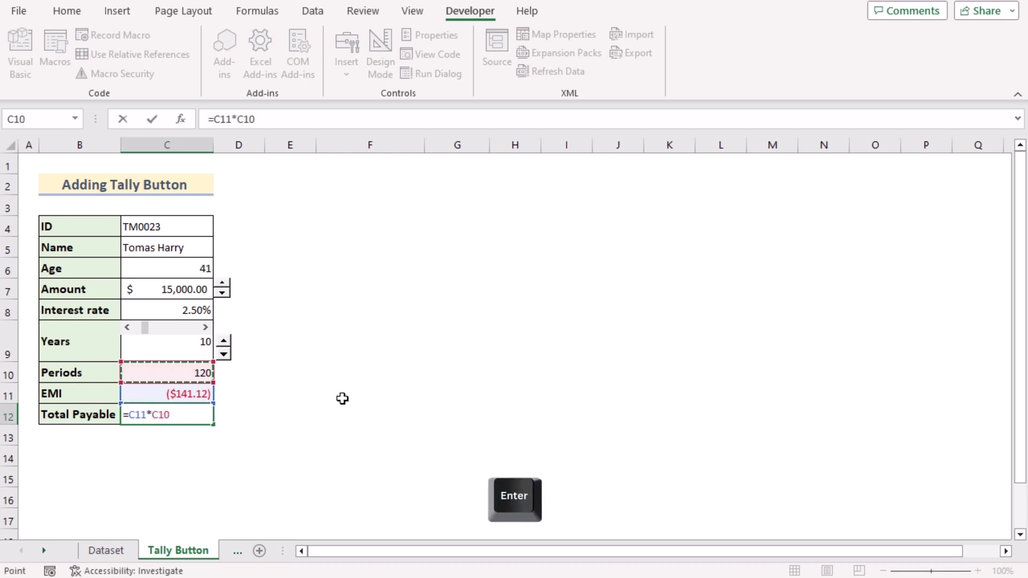
pyautogui.press('Return')
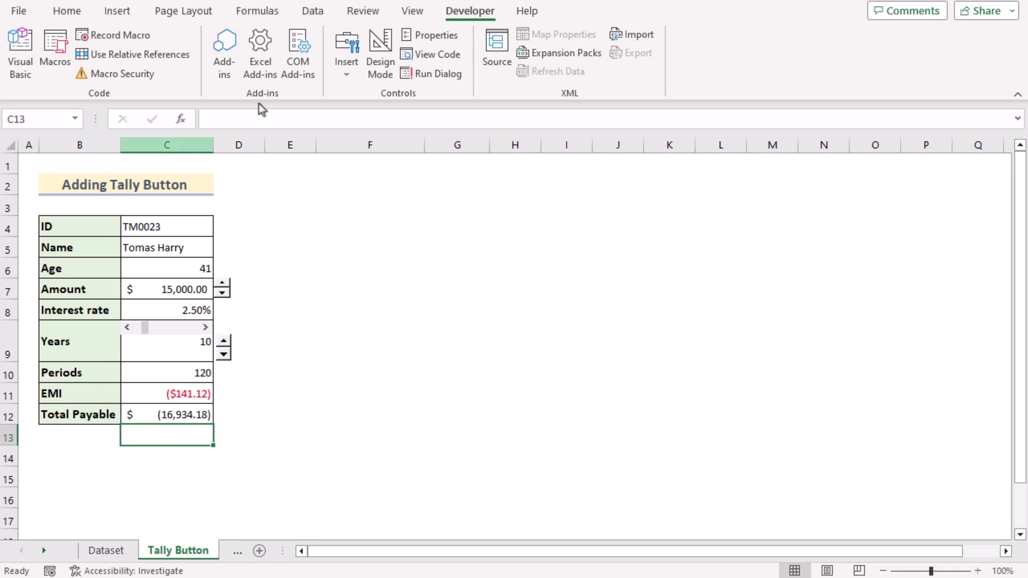
# Step: Raise the loan Amount to 20,000 in steps of 1,000 with its spin button
pyautogui.click(222, 284)
pyautogui.click(223, 284)
pyautogui.click(222, 284)
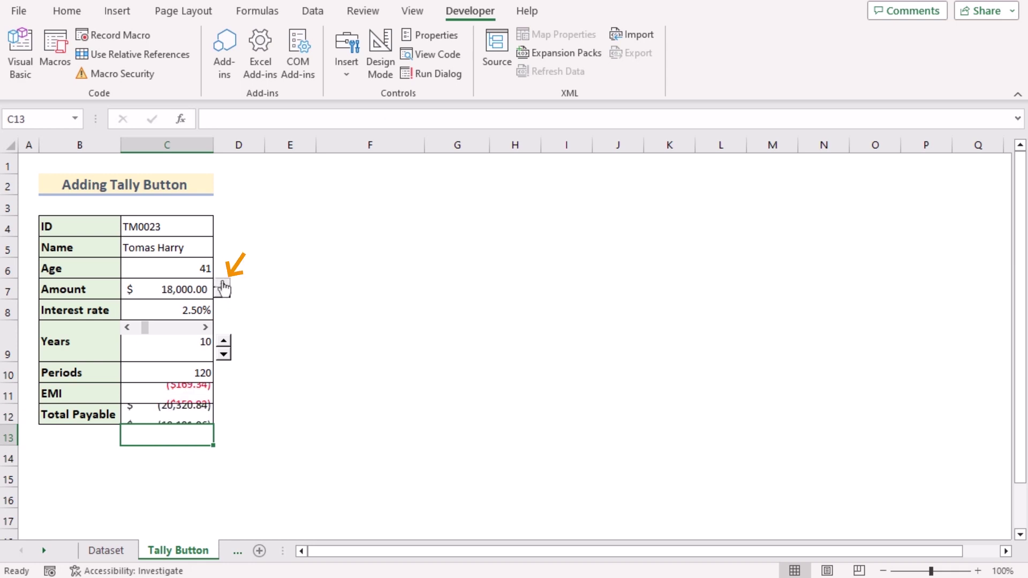
pyautogui.click(223, 284)
pyautogui.click(223, 284)
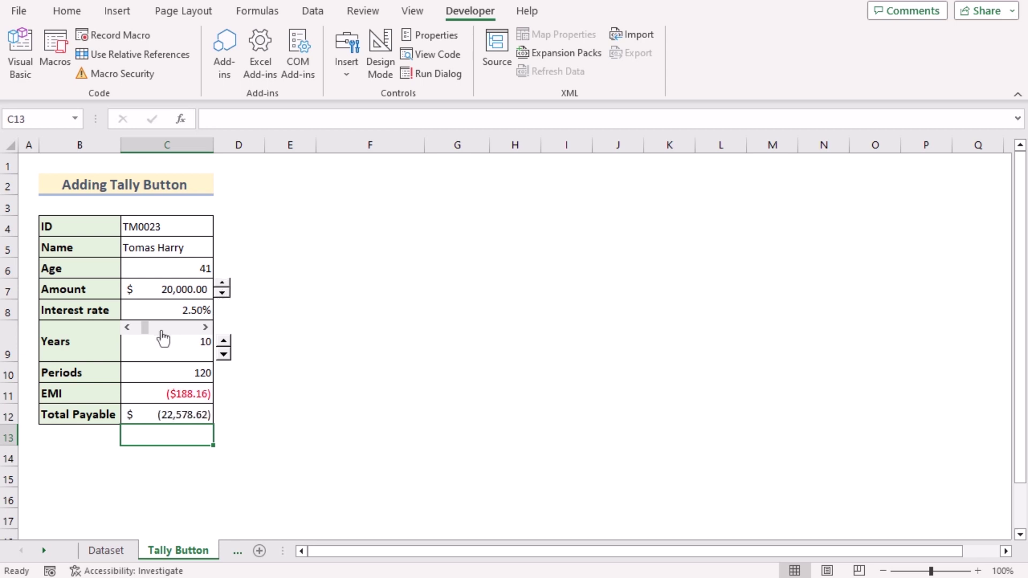
# Step: Set the interest rate to 5.90% with the scroll bar and lower Years to 6
pyautogui.moveTo(148, 335); pyautogui.dragTo(156, 335)
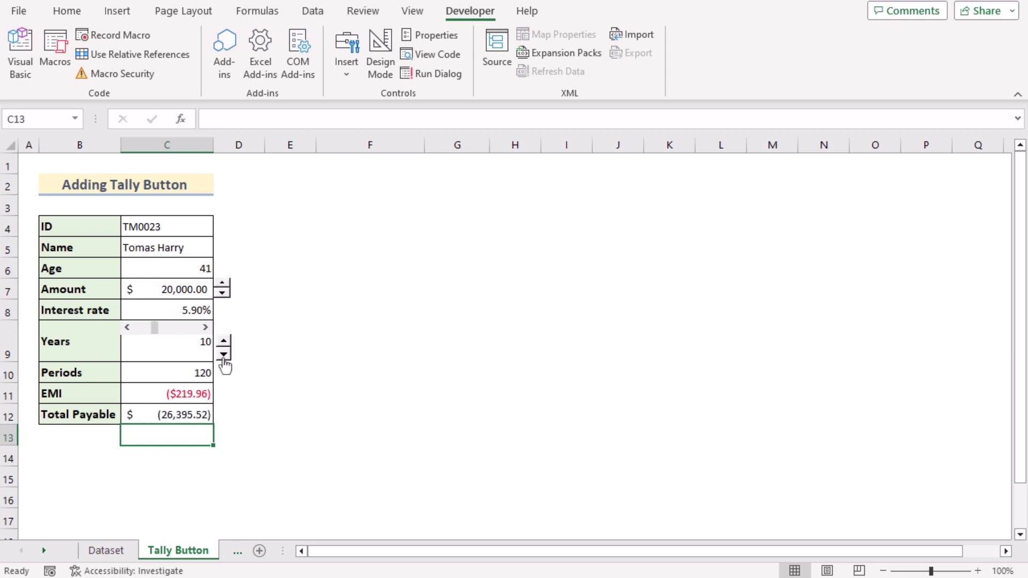
pyautogui.click(223, 355)
pyautogui.click(224, 354)
pyautogui.click(224, 354)
pyautogui.click(224, 355)
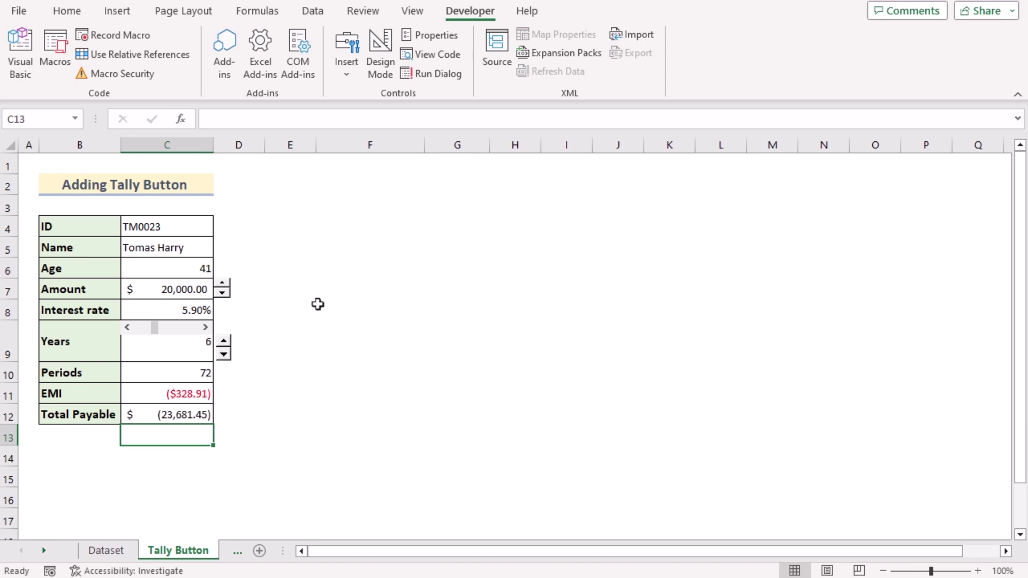